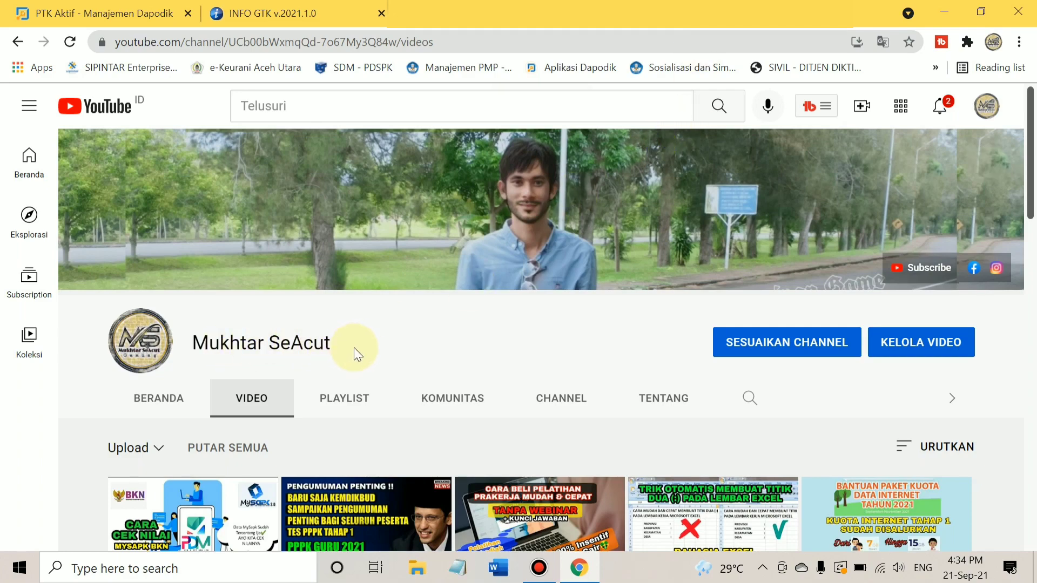
Browse the channel's list of uploaded videos and return to the start of the page.
scroll(533, 389, down, 5)
mouse_move(532, 390)
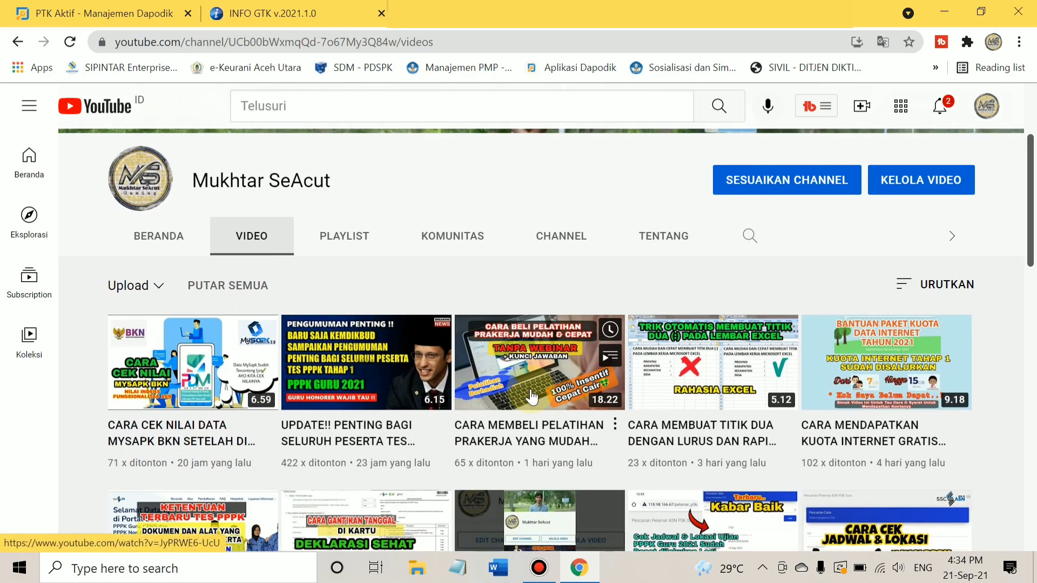
scroll(533, 395, down, 6)
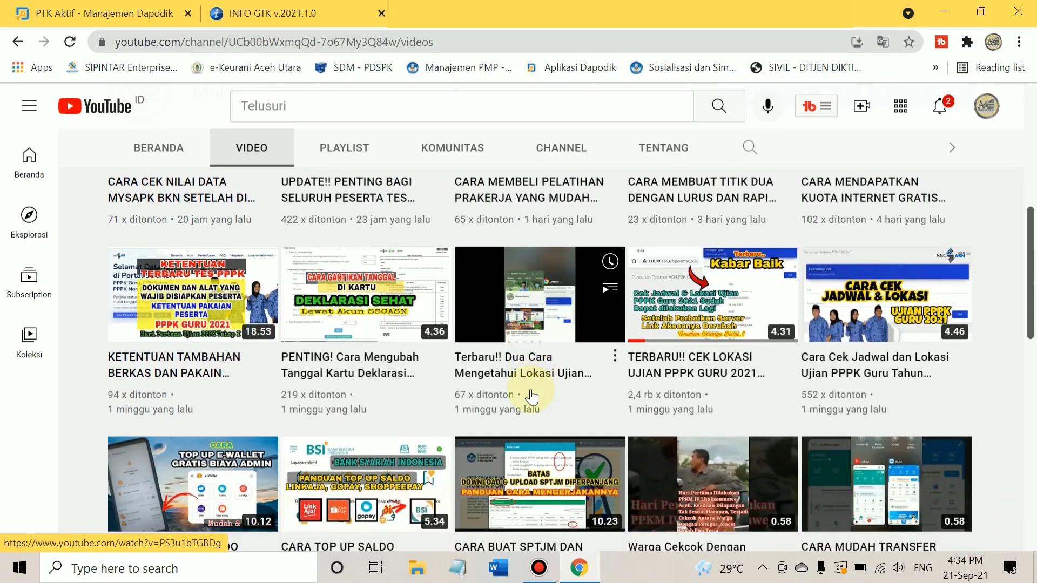
scroll(530, 396, down, 9)
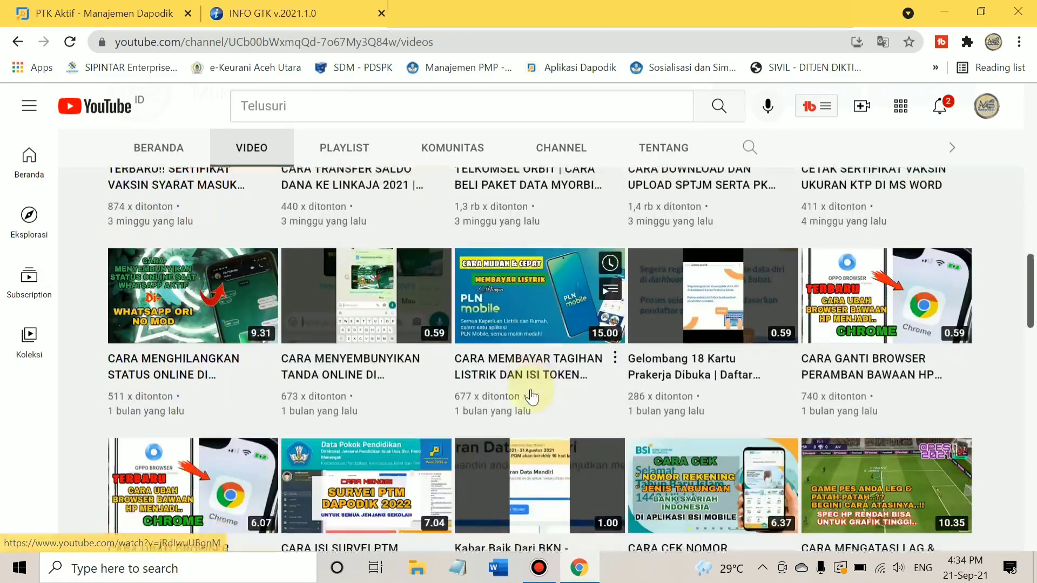
scroll(531, 396, down, 9)
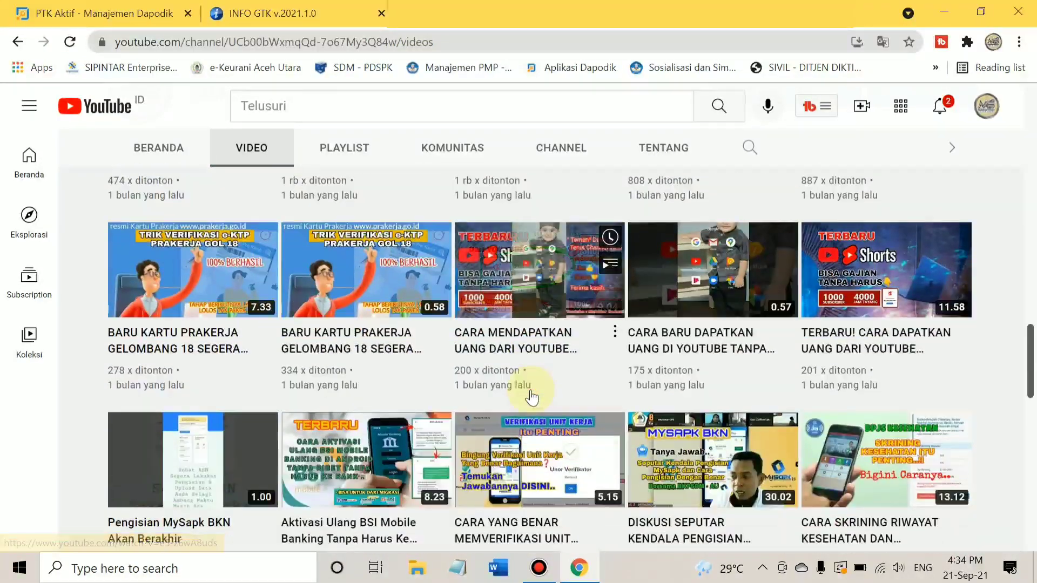
scroll(532, 397, down, 3)
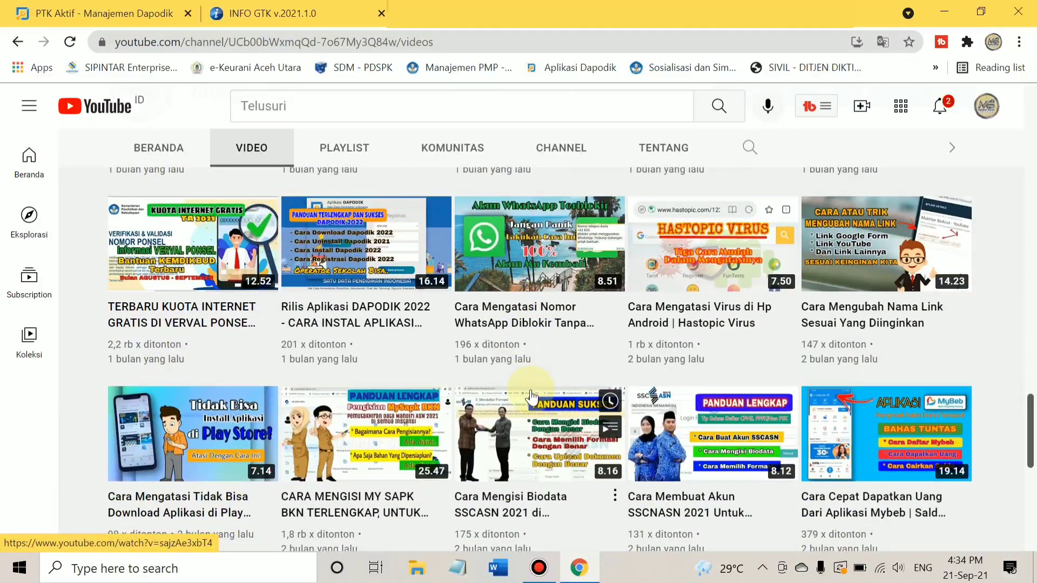
scroll(531, 396, down, 5)
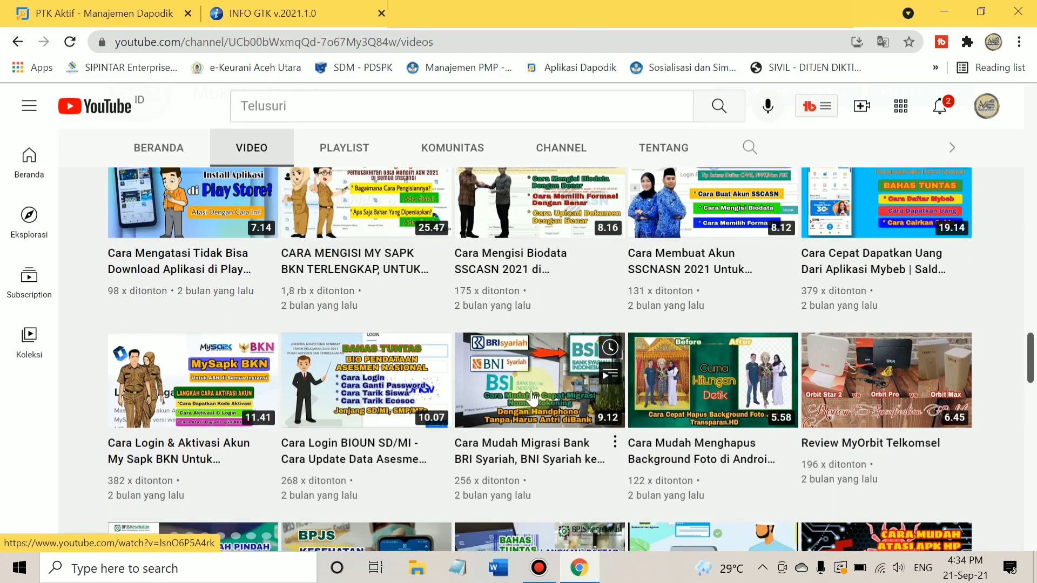
scroll(533, 399, down, 6)
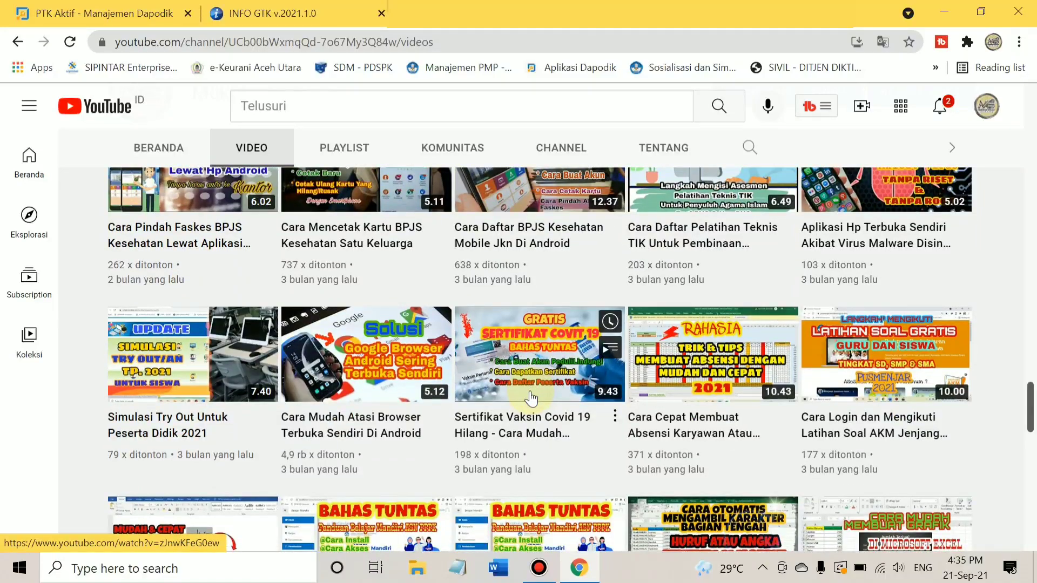
scroll(532, 399, down, 2)
scroll(528, 399, down, 4)
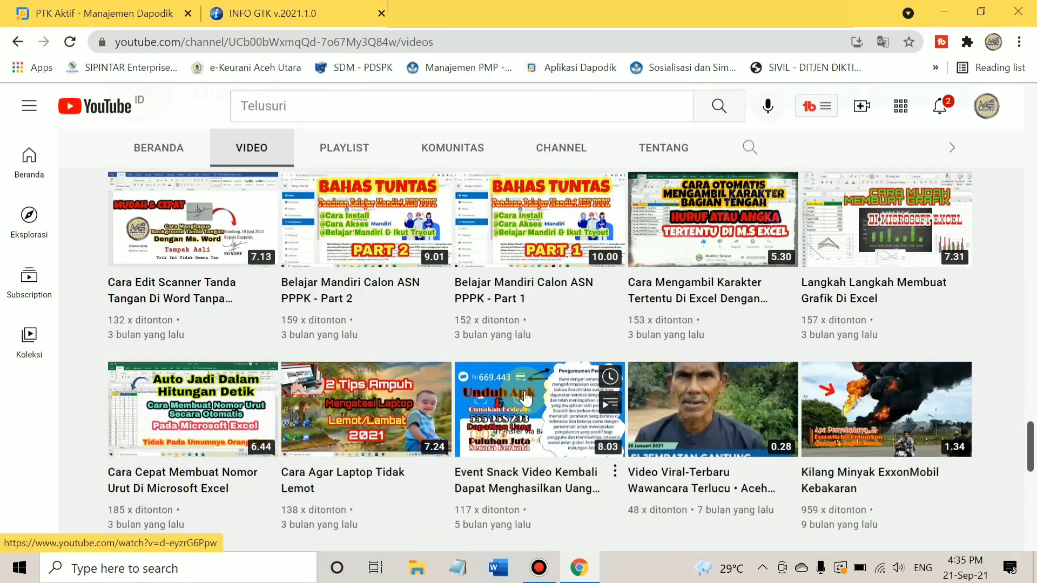
scroll(527, 398, up, 15)
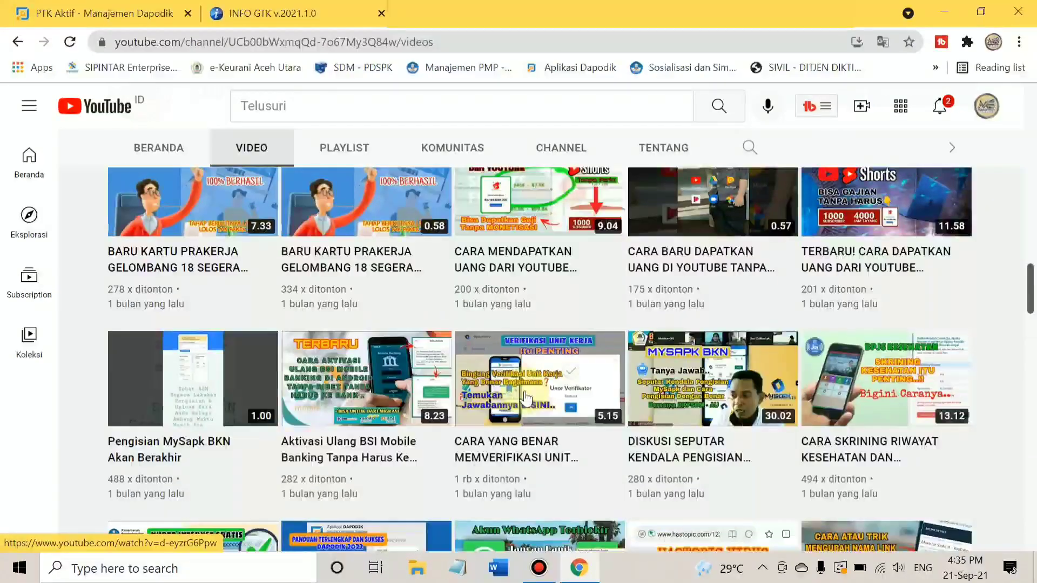
scroll(522, 398, up, 10)
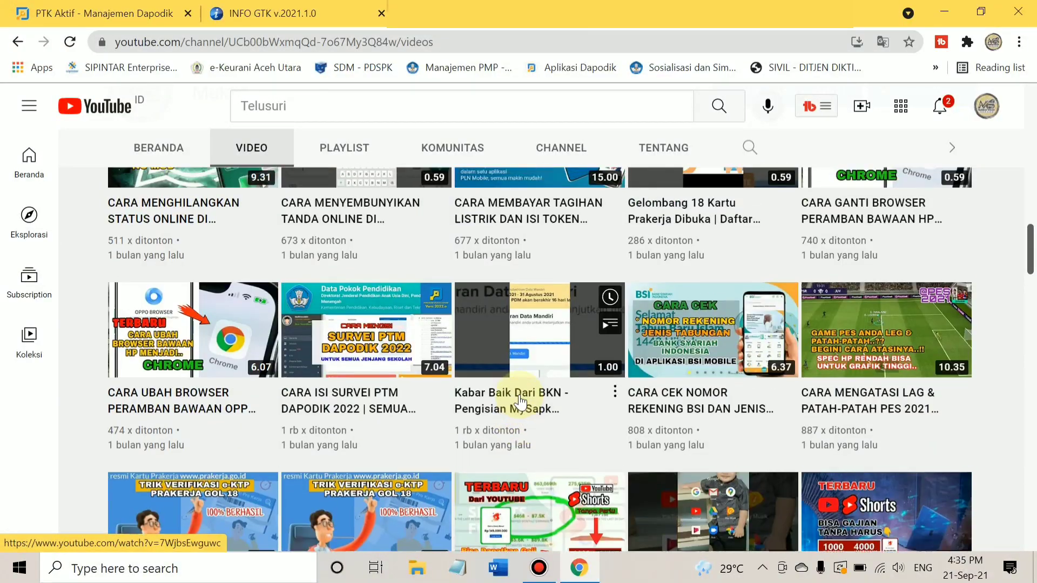
scroll(520, 400, up, 6)
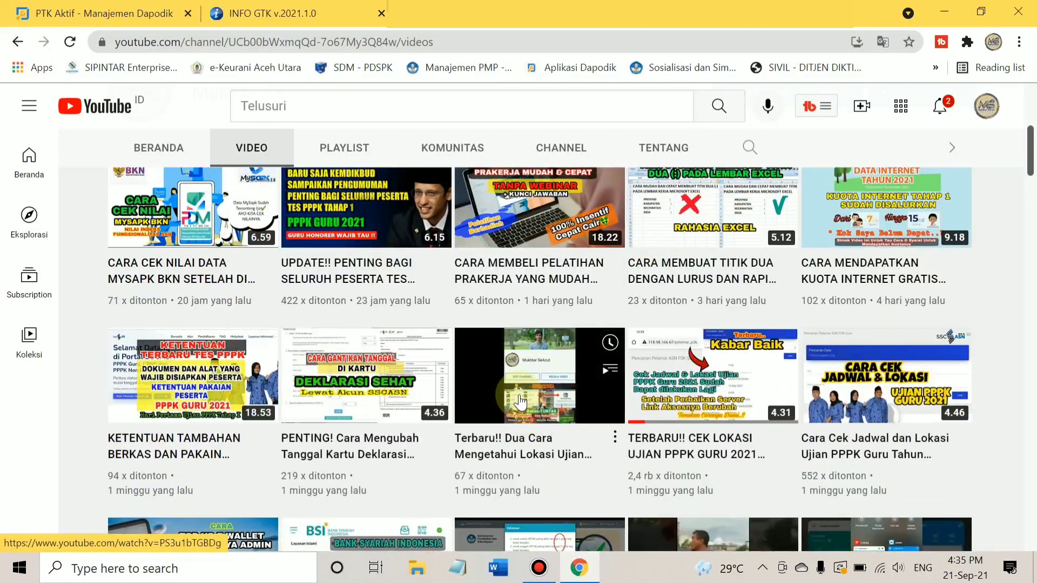
scroll(530, 322, up, 3)
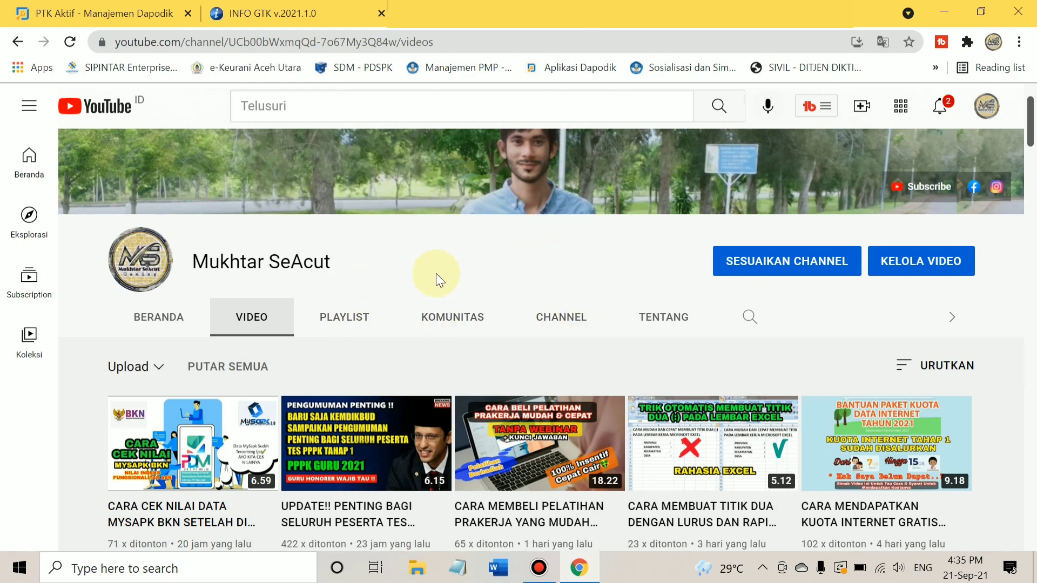
scroll(572, 362, down, 5)
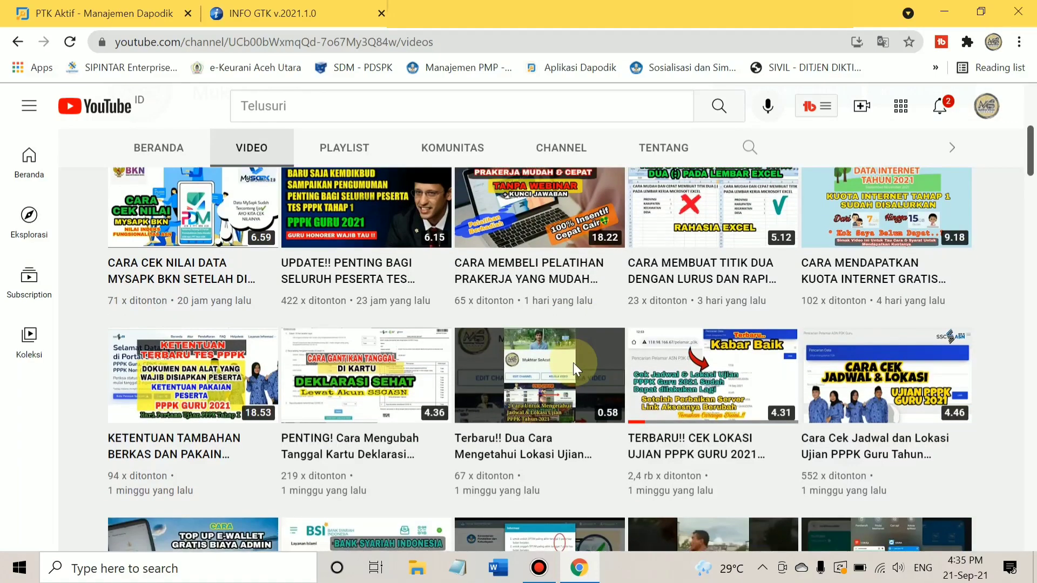
scroll(571, 367, down, 3)
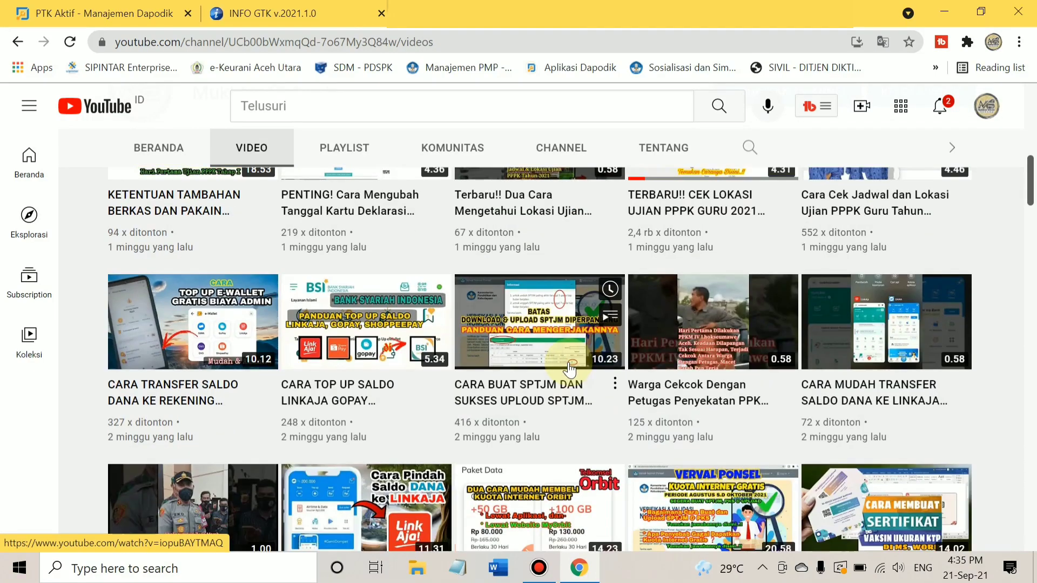
scroll(567, 367, down, 4)
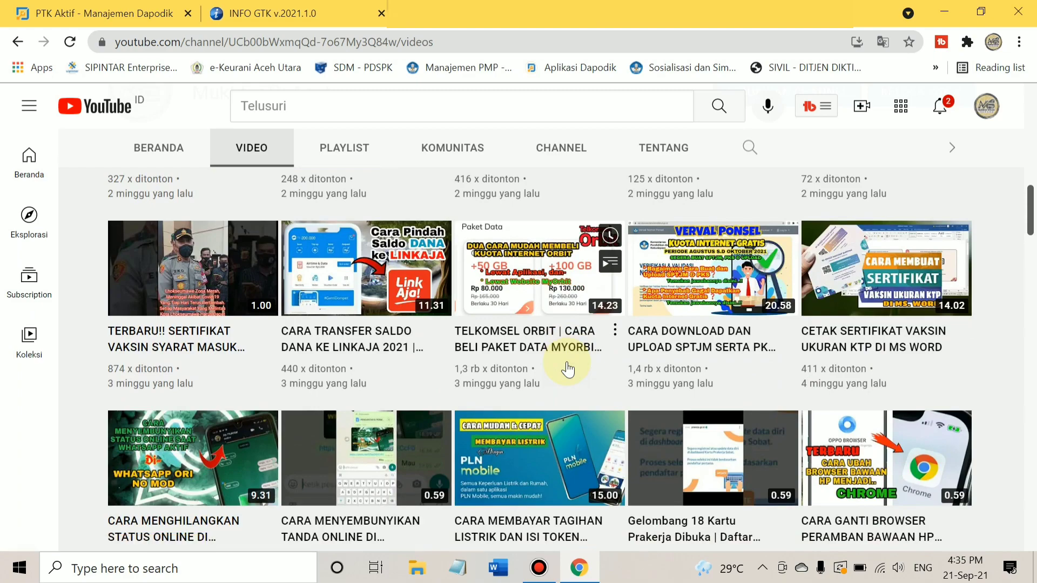
scroll(324, 216, up, 15)
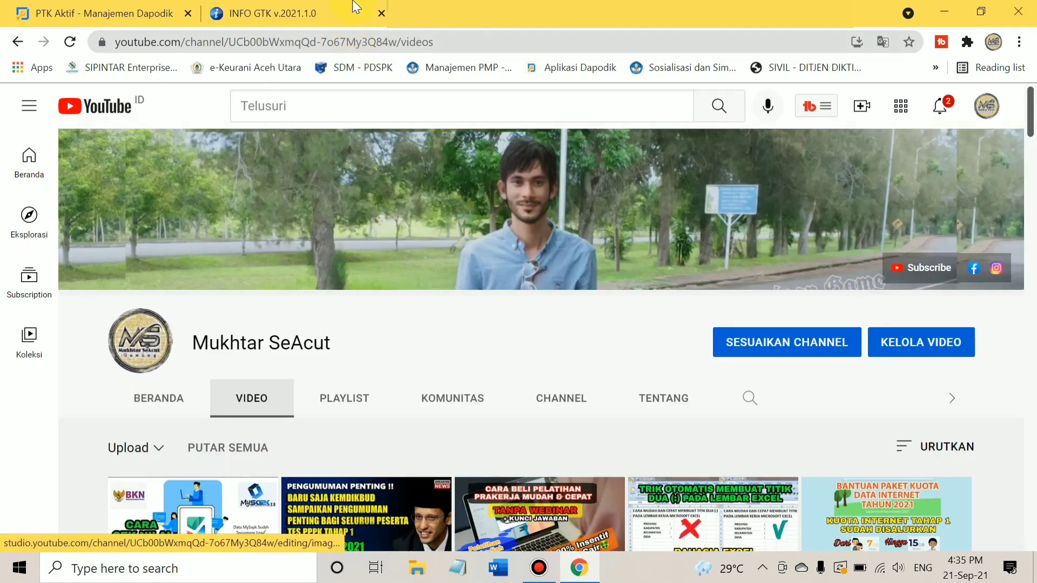
Switch to the INFO GTK site, view its web address magnified to 300%, and close the Magnifier at 100%.
click(330, 10)
key(super+plus)
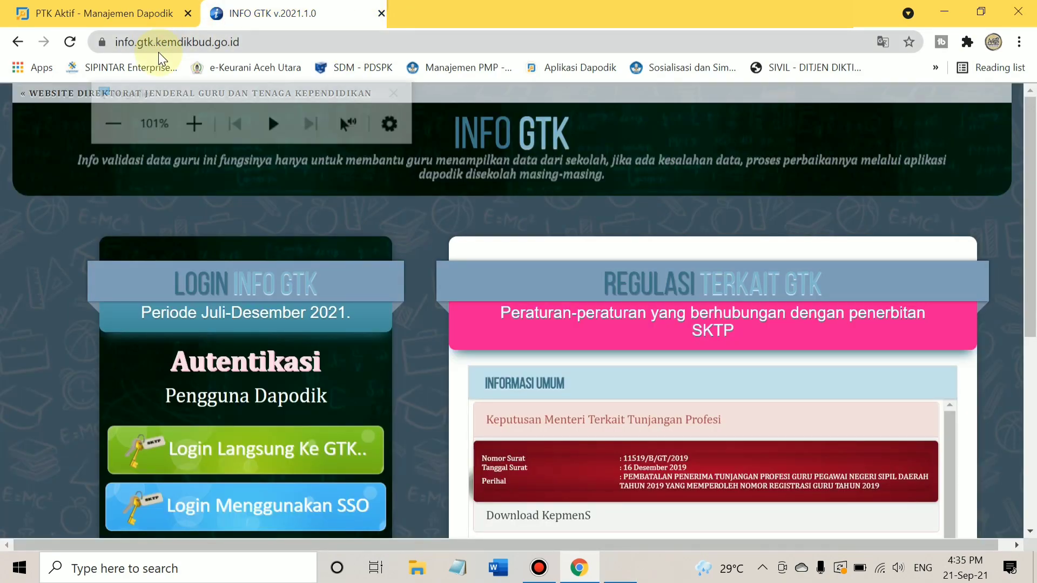
key(super+plus)
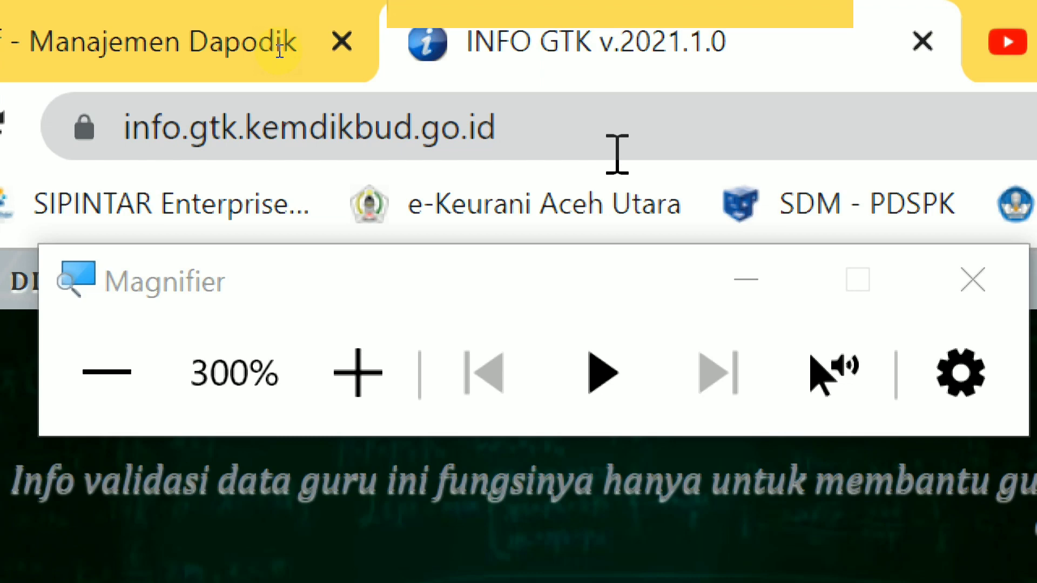
key(super+minus)
key(super+minus)
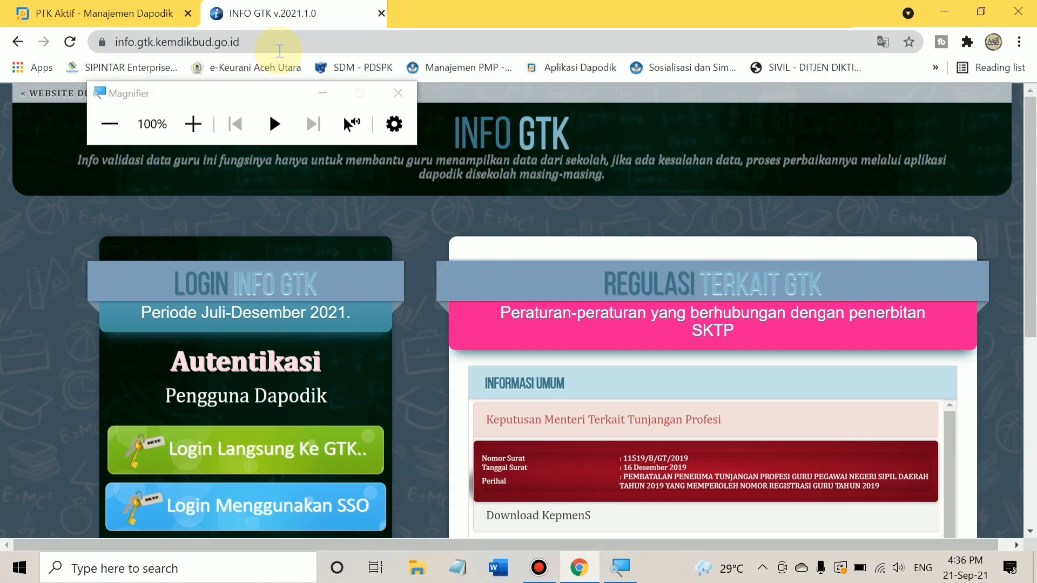
click(397, 97)
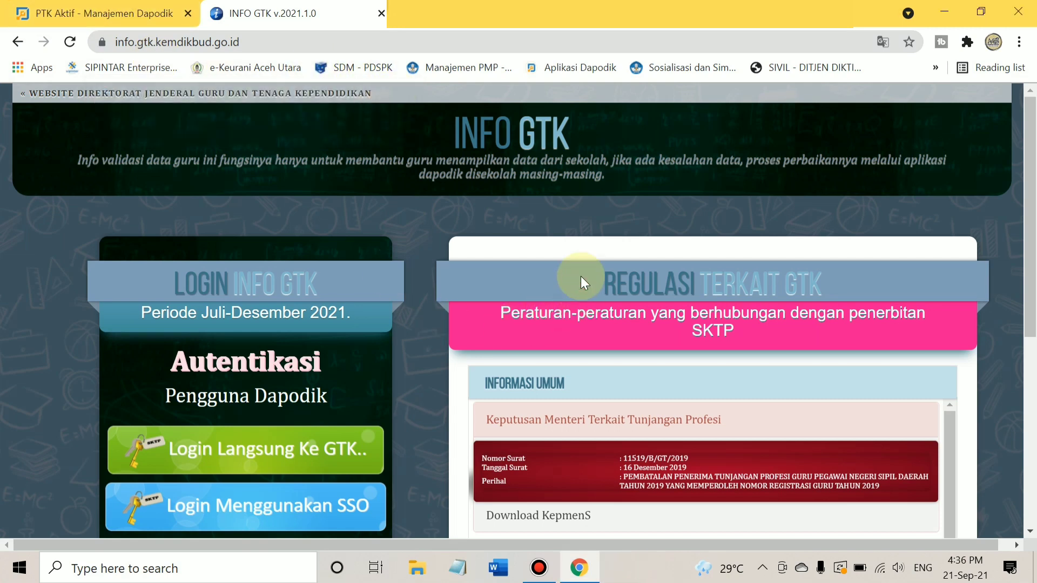
Examine the INFO GTK login options and account rules at 175% page zoom, returning the zoom to 100%.
scroll(578, 279, down, 1)
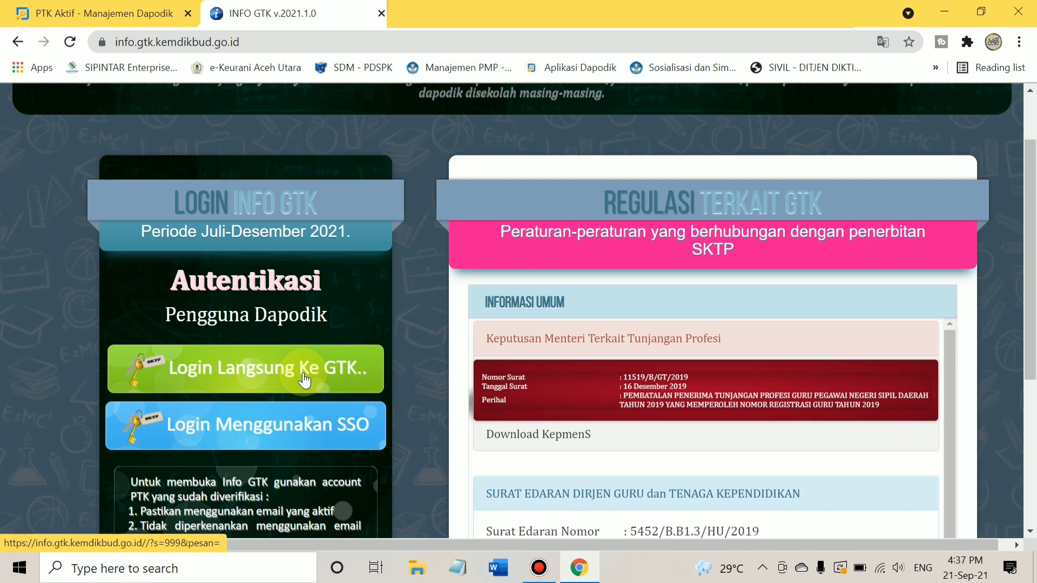
key(ctrl+plus)
key(ctrl+plus)
key(ctrl+plus)
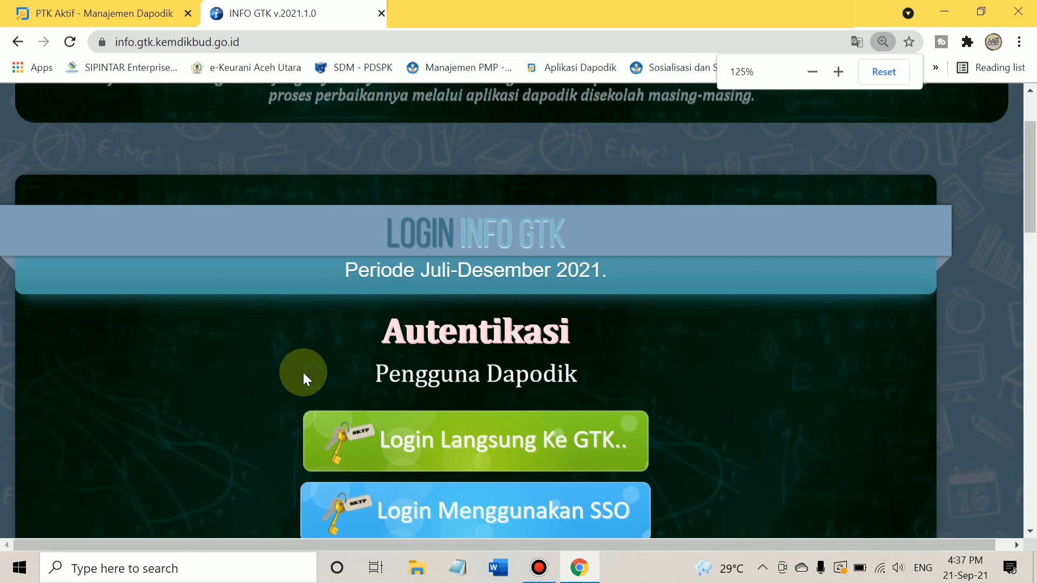
key(ctrl+plus)
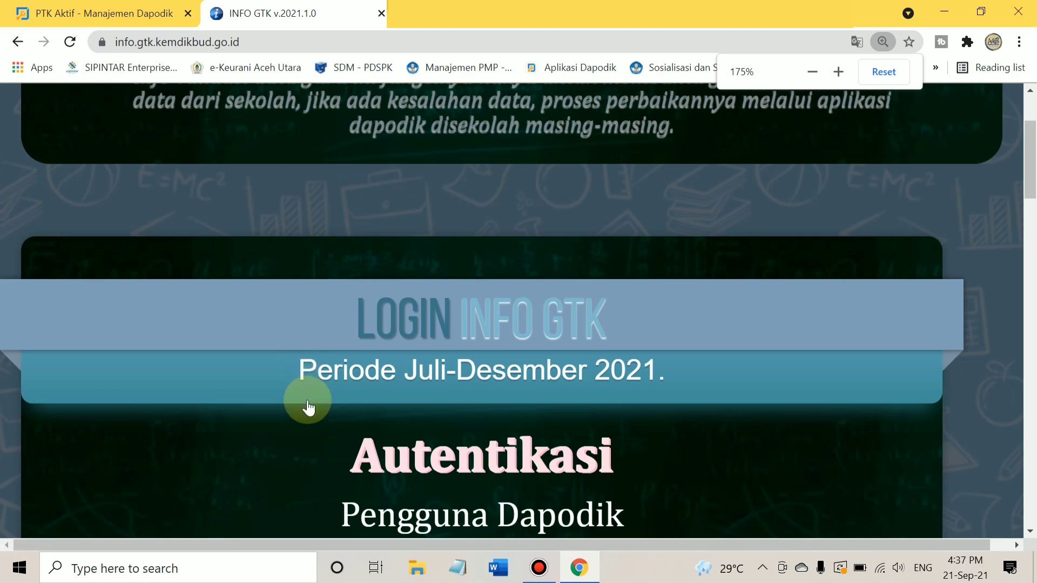
scroll(308, 405, down, 4)
scroll(470, 369, down, 1)
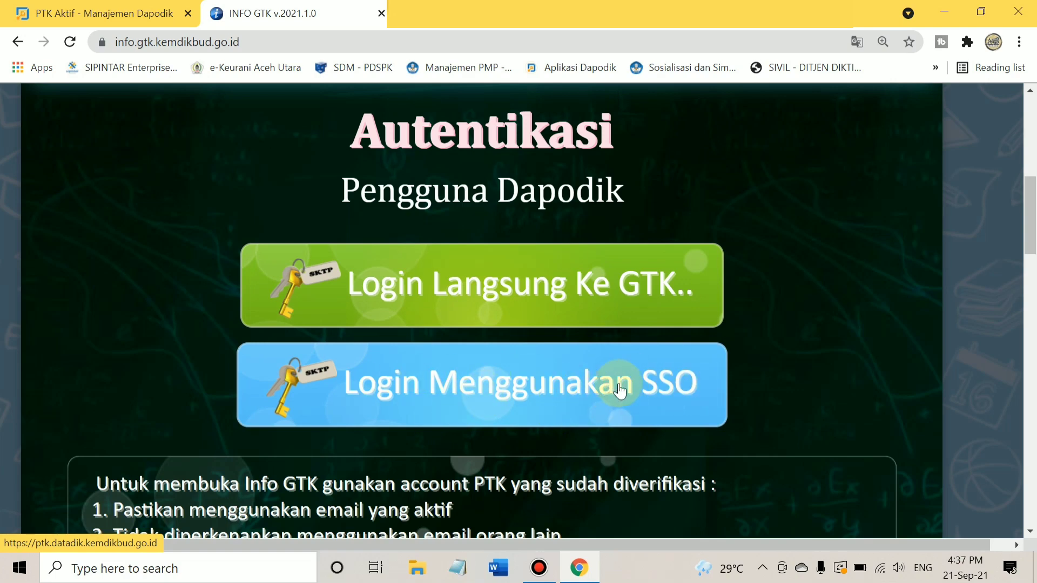
scroll(565, 340, down, 1)
scroll(559, 350, down, 2)
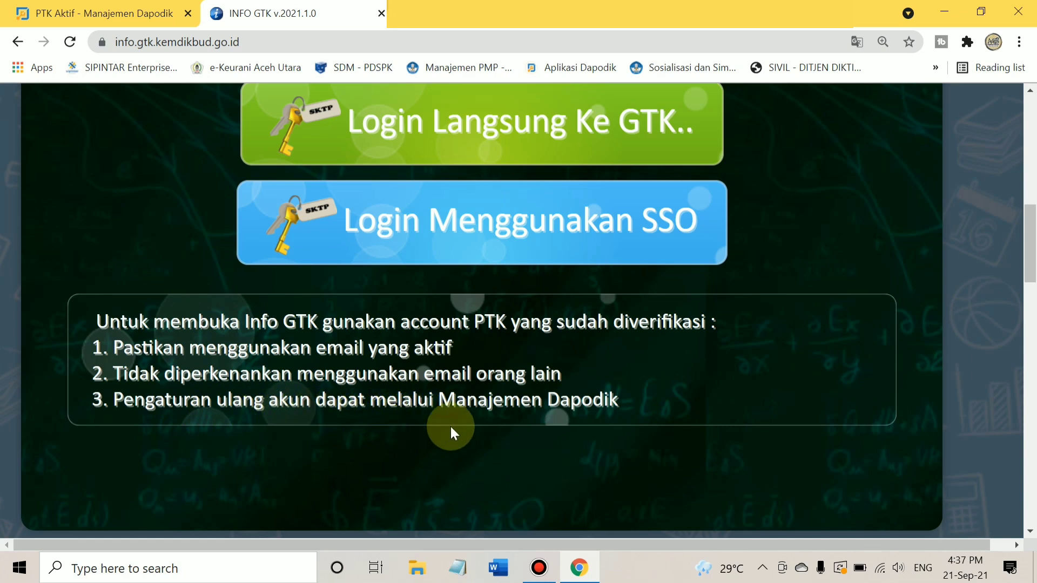
scroll(574, 404, up, 1)
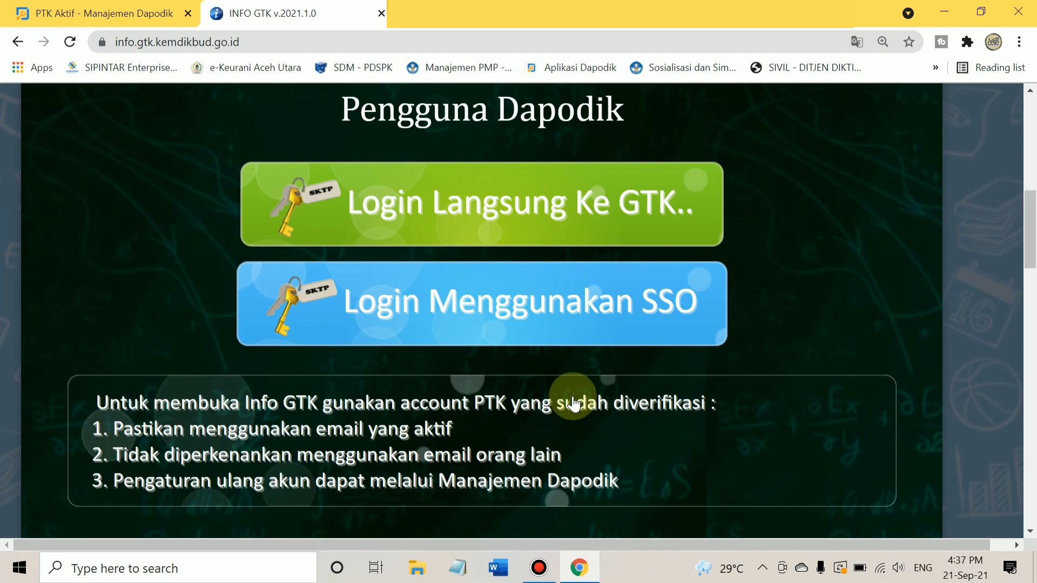
key(ctrl+minus)
key(ctrl+minus)
key(ctrl+minus)
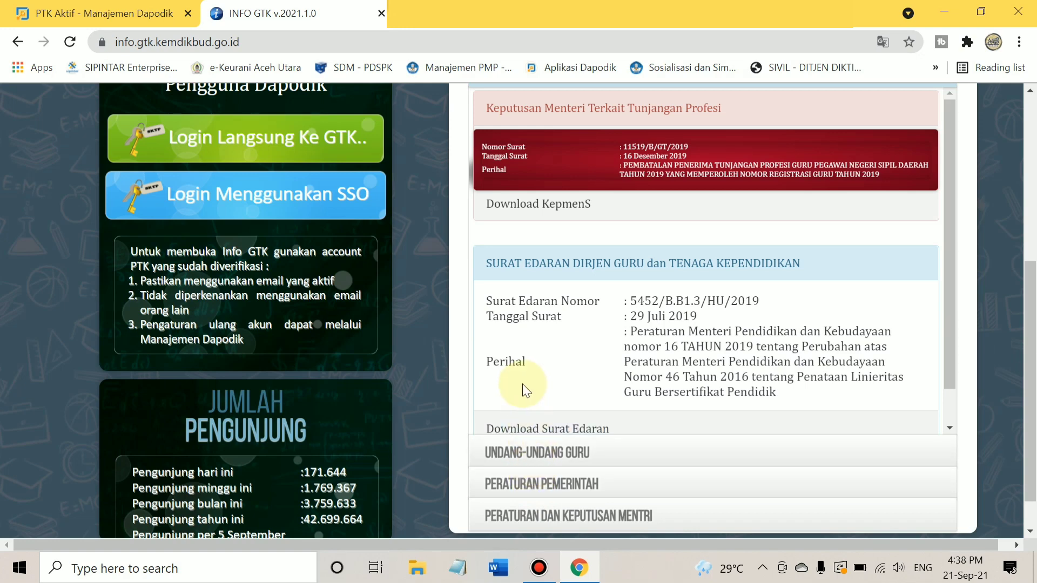
Choose the SSO login for INFO GTK and sign in to Dapodik with the filled-in account credentials.
scroll(523, 384, up, 5)
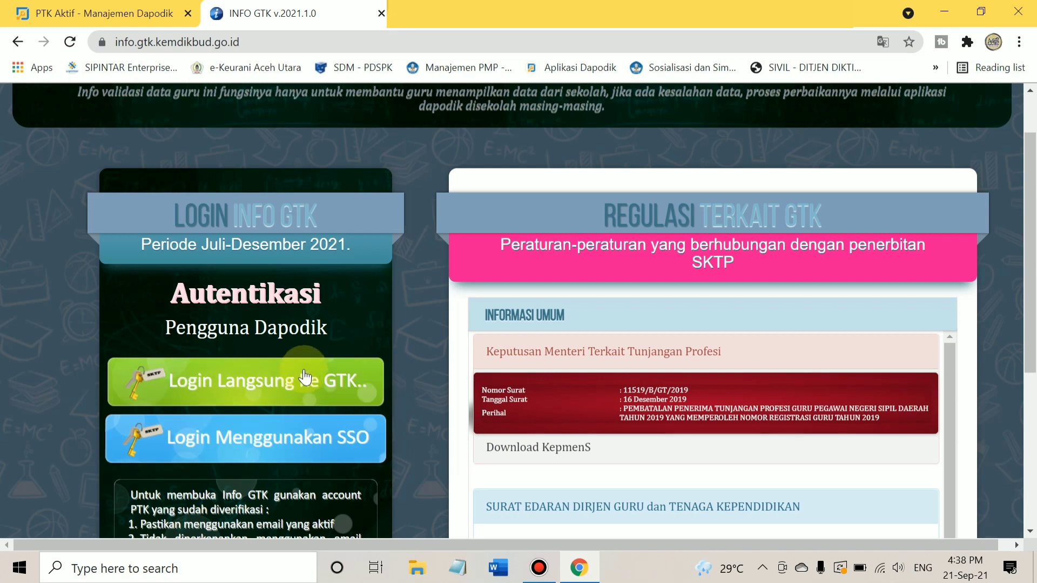
click(265, 448)
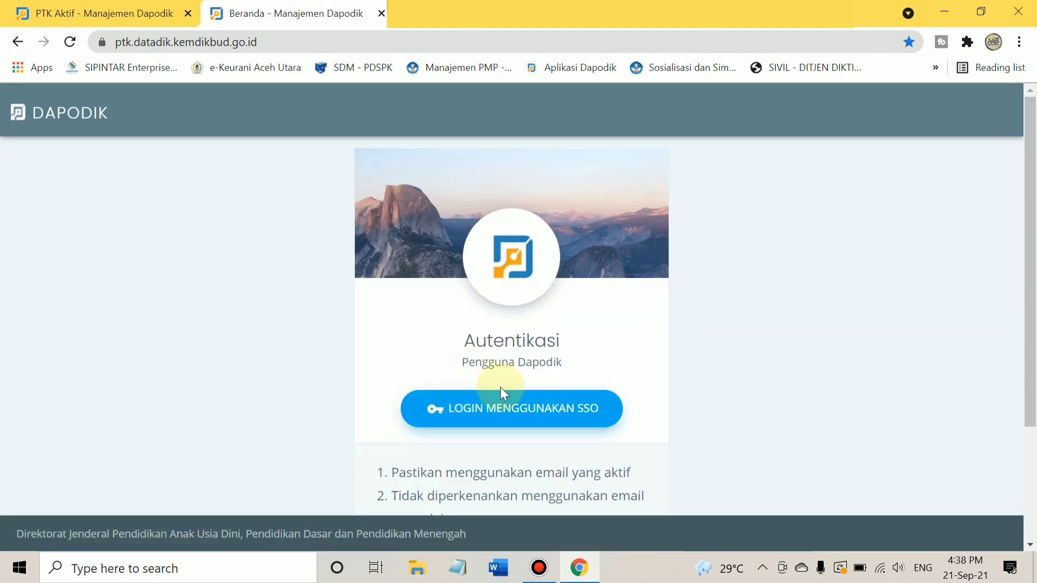
click(512, 414)
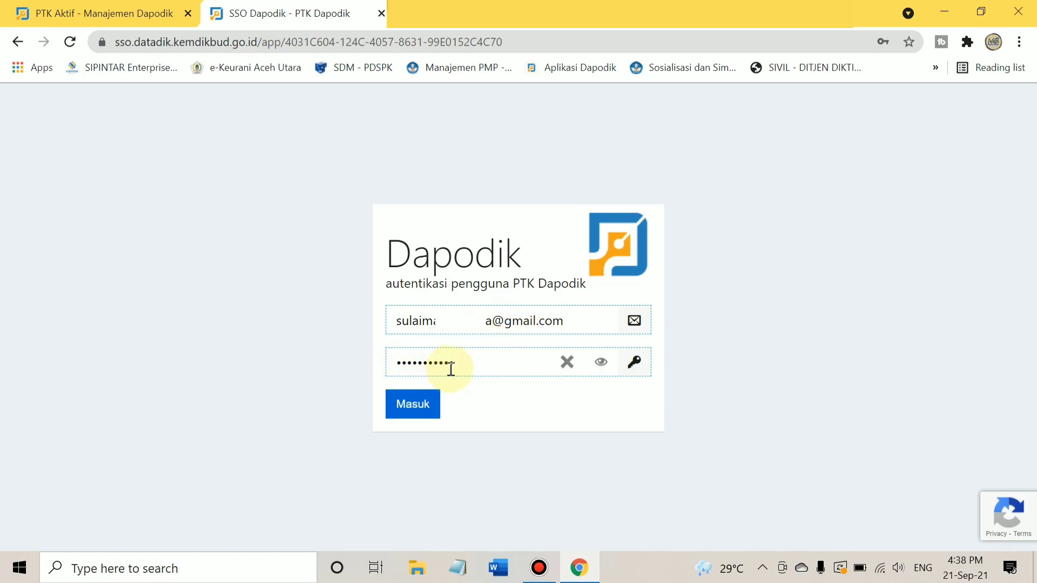
click(432, 417)
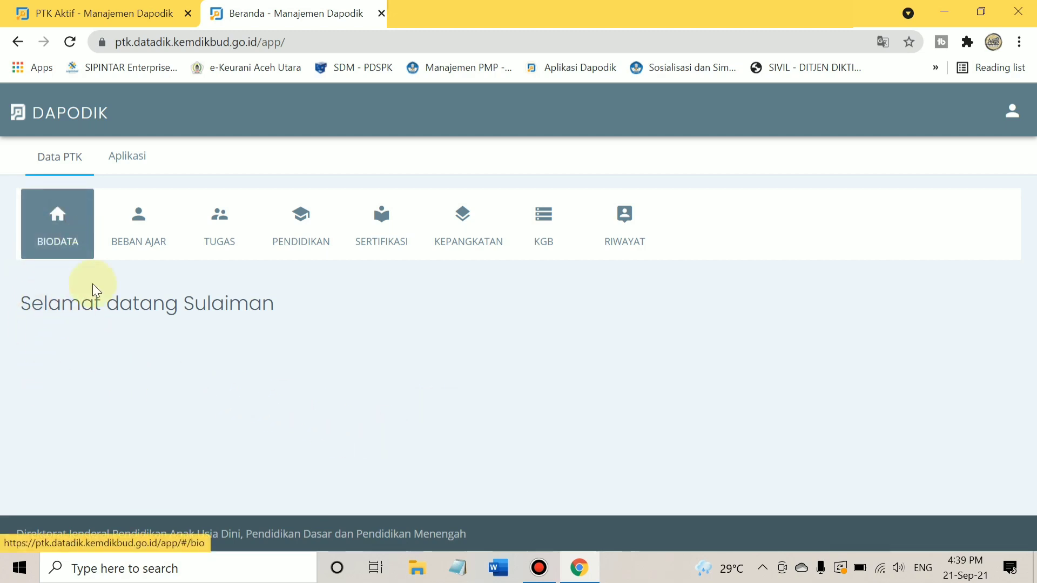
Open the teacher's Biodata in Dapodik and launch Info GTK from the end of the identity details.
click(64, 255)
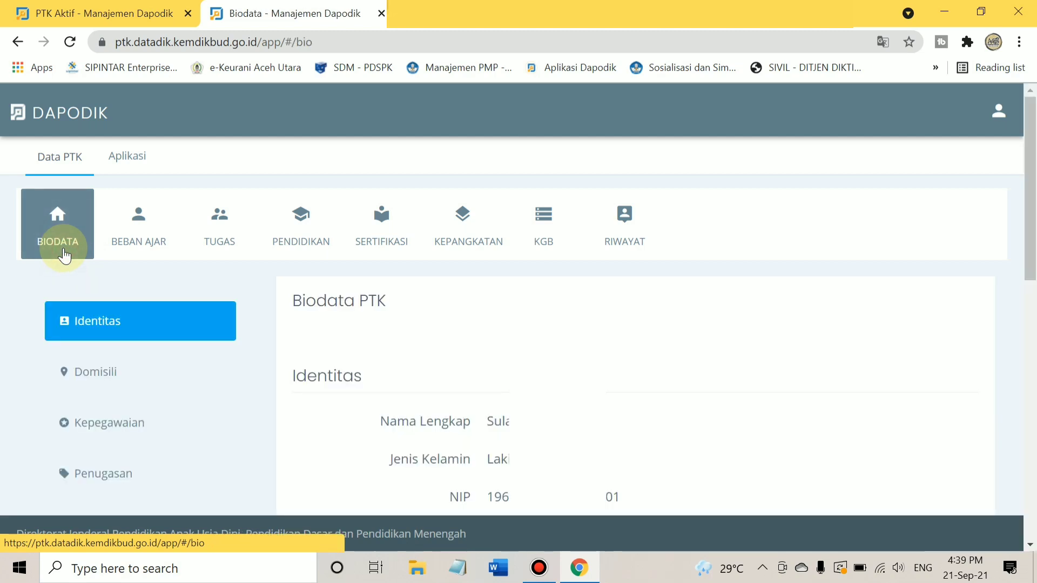
scroll(708, 384, down, 8)
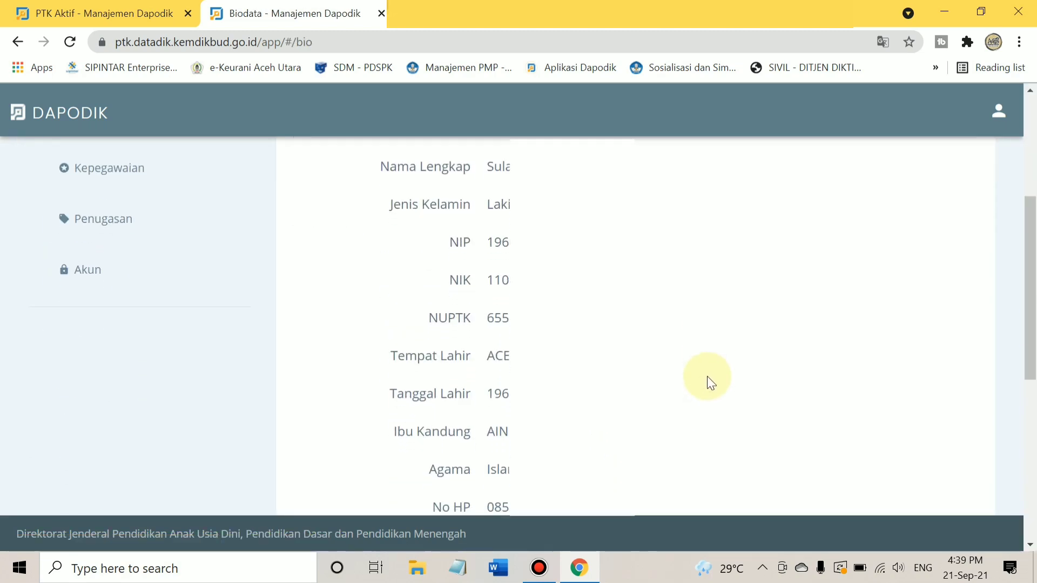
scroll(708, 384, down, 3)
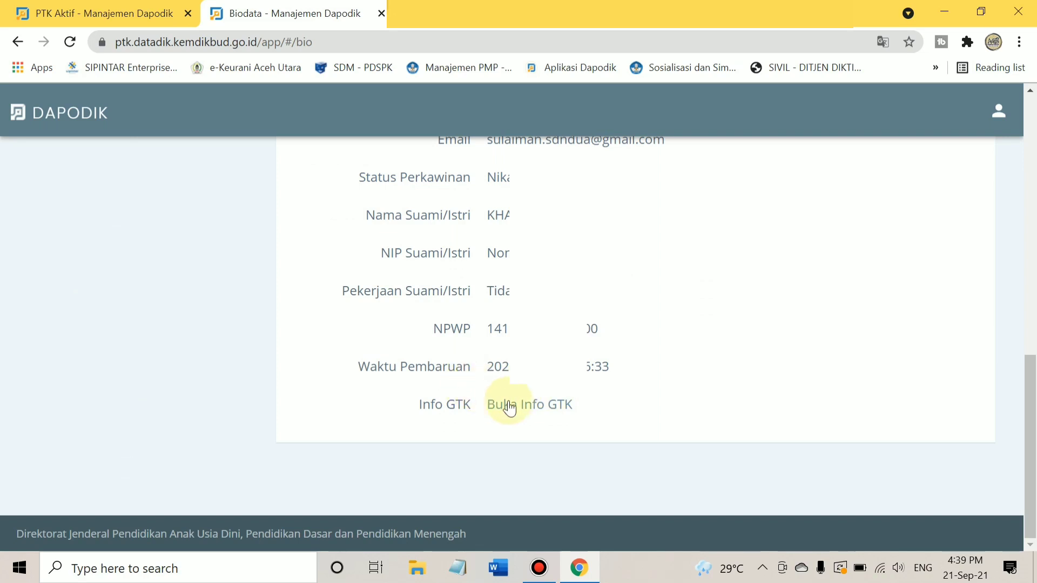
click(546, 410)
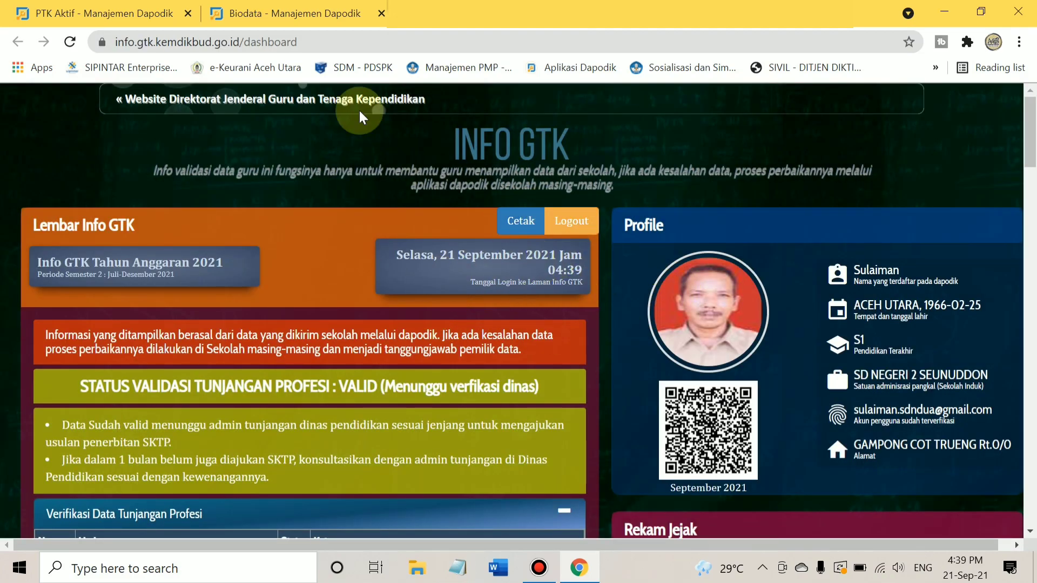
Revisit the teacher's Biodata page in Dapodik, return to the INFO GTK dashboard and log out of it.
click(336, 11)
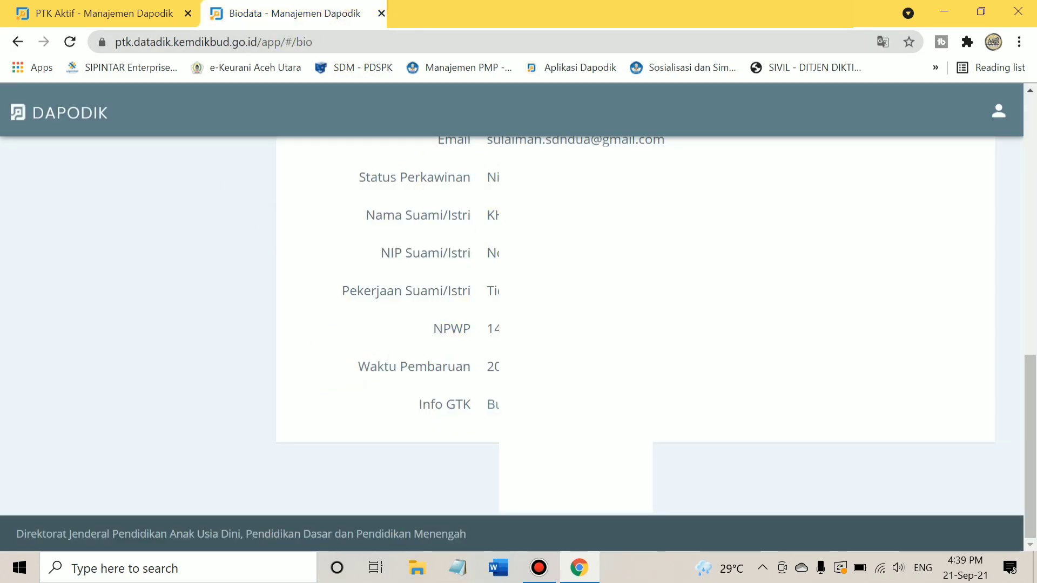
scroll(459, 318, up, 10)
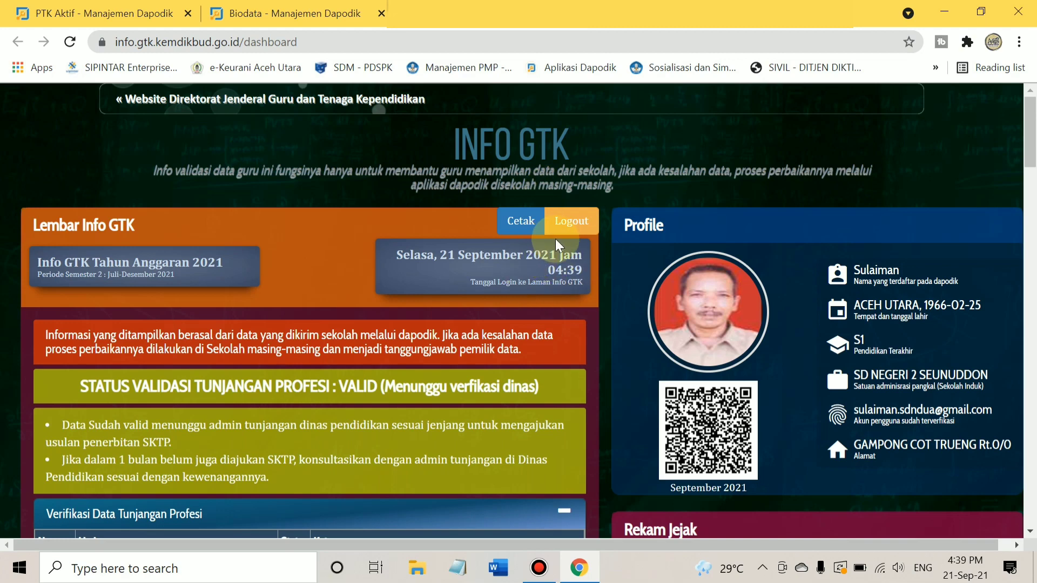
click(566, 226)
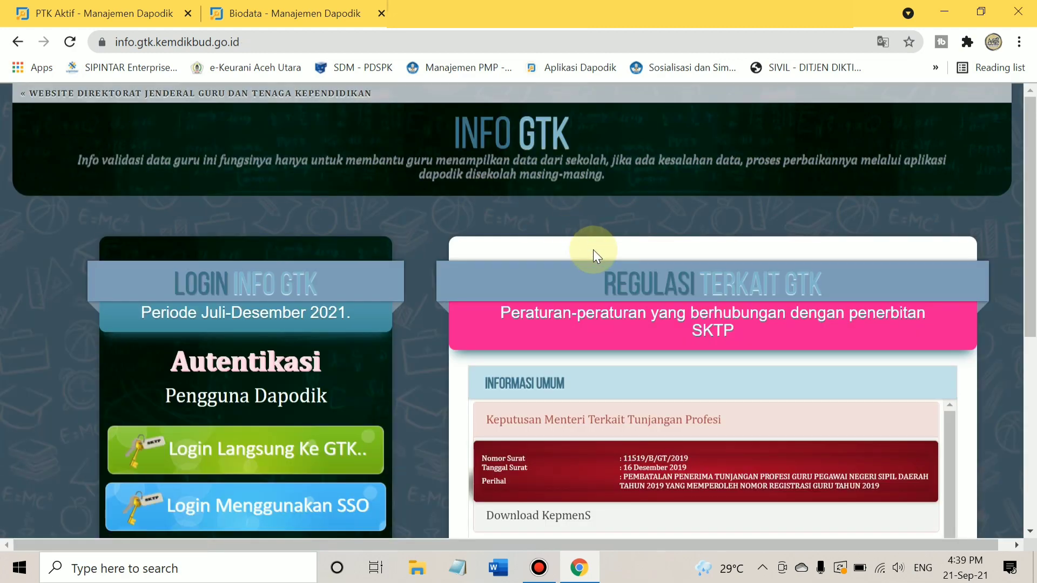
Enlarge the INFO GTK login page to 175% and choose the direct login, Login Langsung Ke GTK.
scroll(463, 300, down, 2)
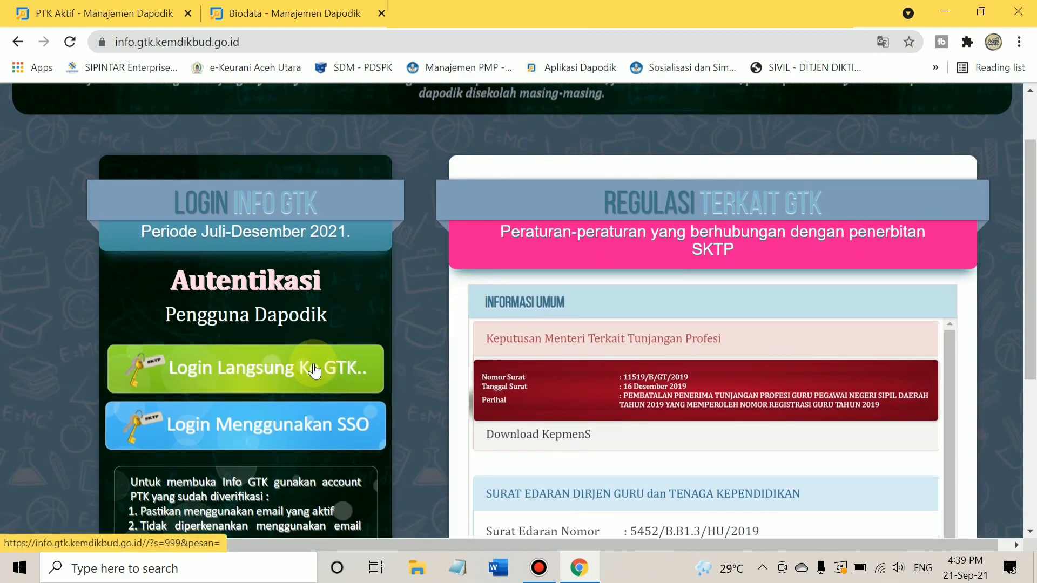
key(ctrl+plus)
key(ctrl+plus)
key(ctrl+plus)
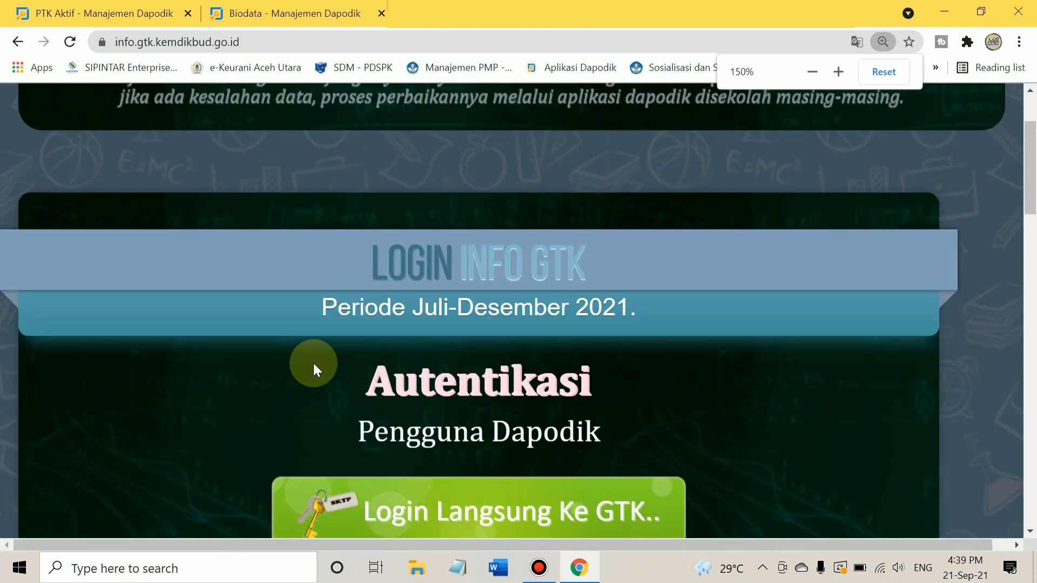
key(ctrl+plus)
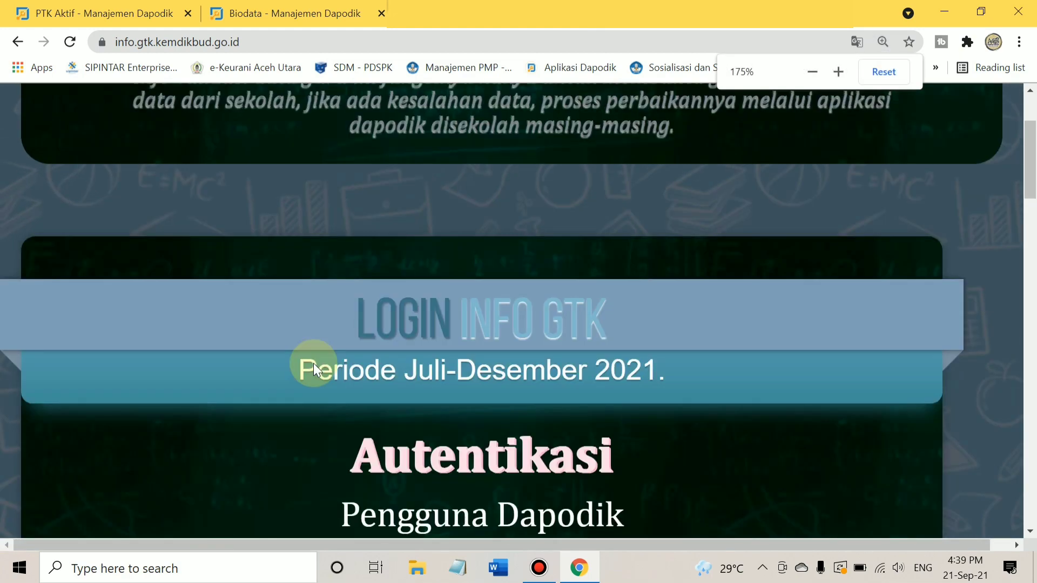
scroll(324, 432, down, 2)
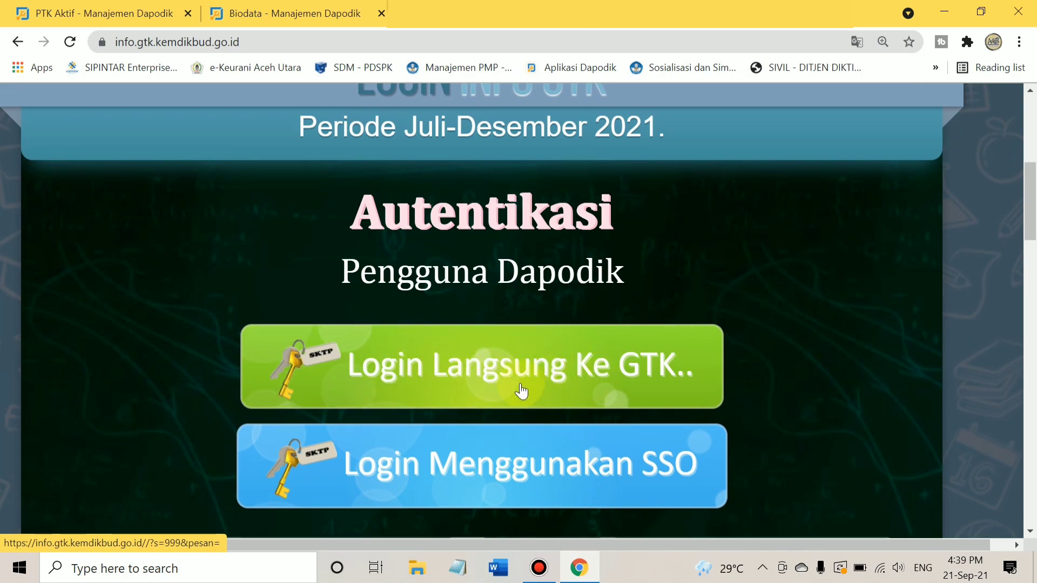
click(546, 378)
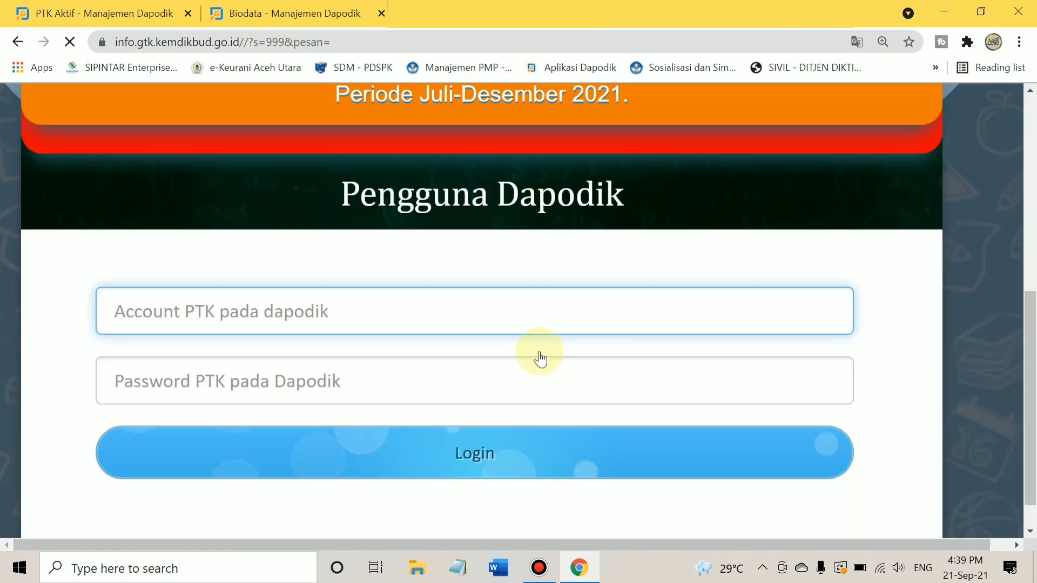
Fill in the PTK account e-mail and account password from the first saved login and sign in to INFO GTK.
click(423, 316)
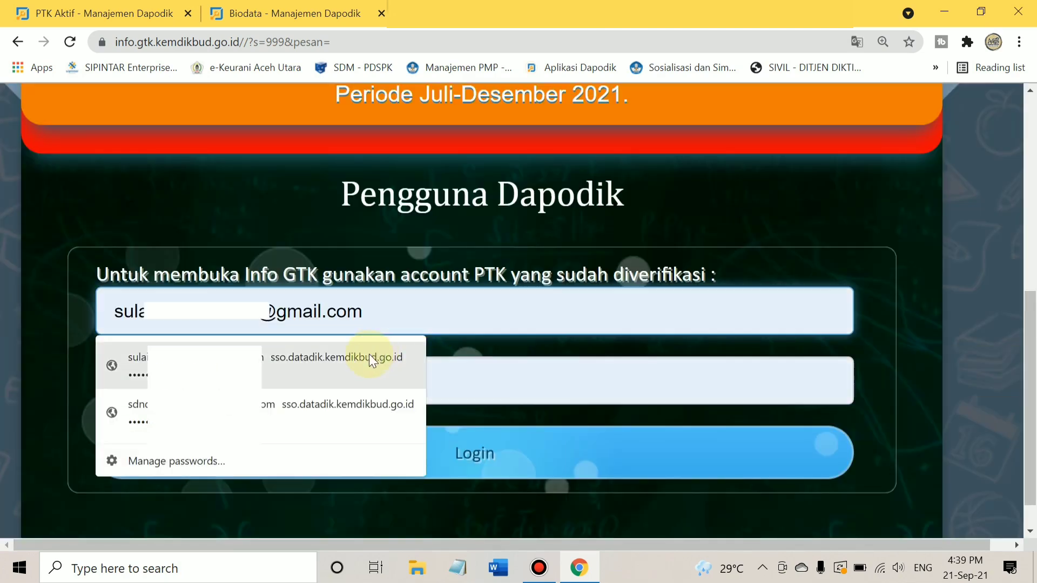
click(340, 368)
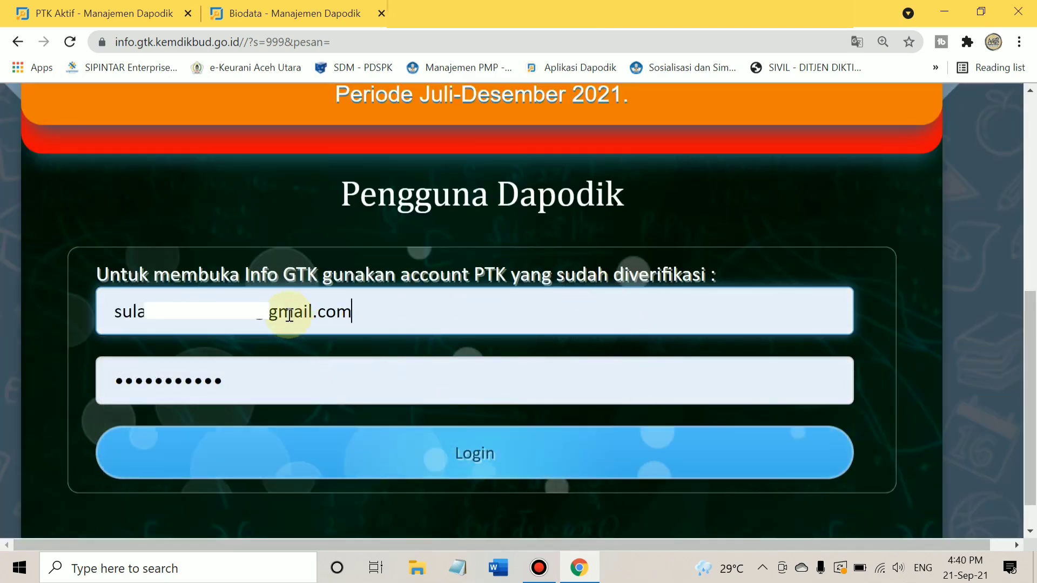
click(498, 456)
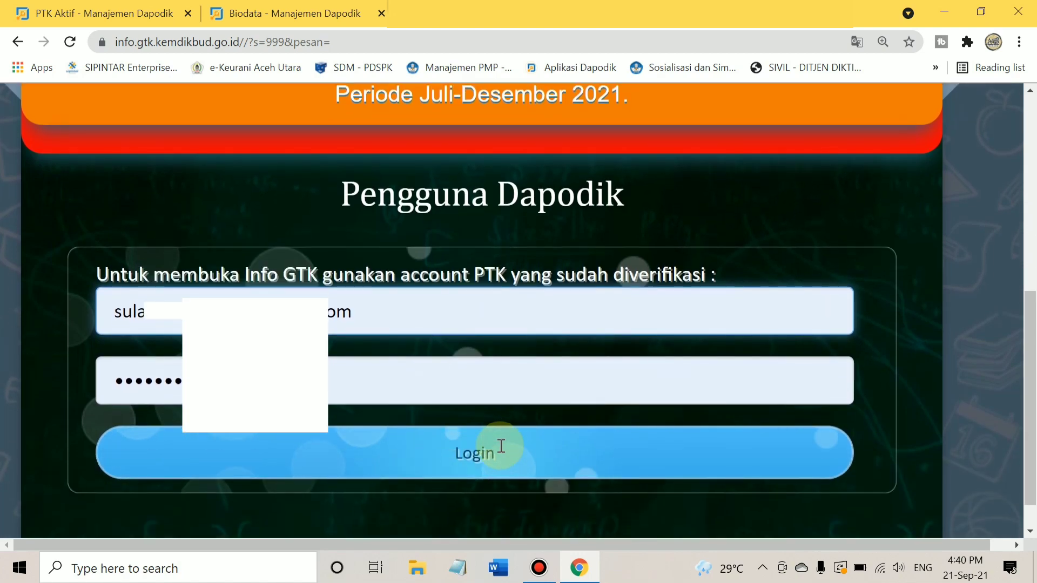
click(501, 448)
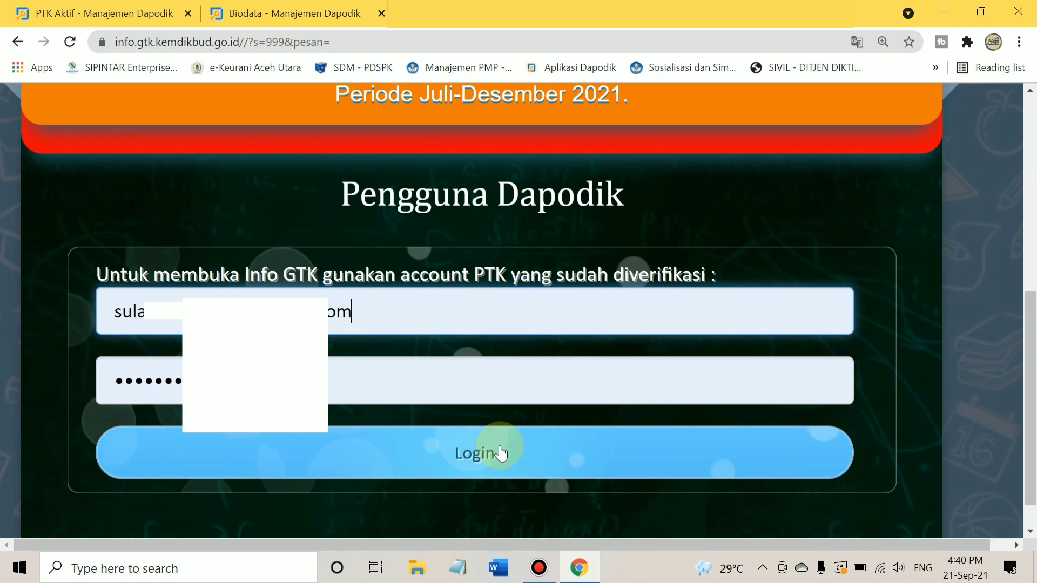
key(ctrl+minus)
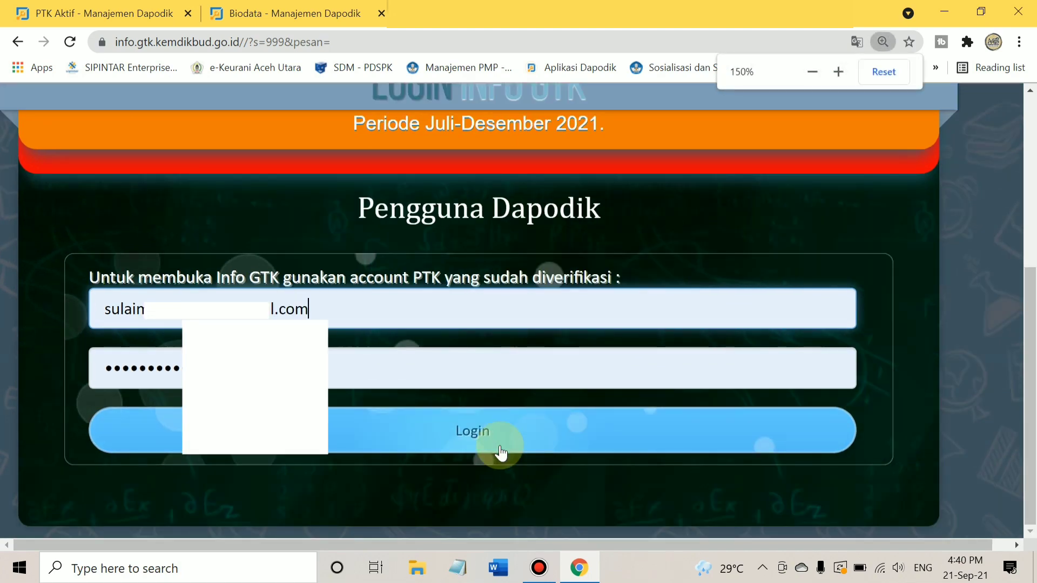
click(500, 447)
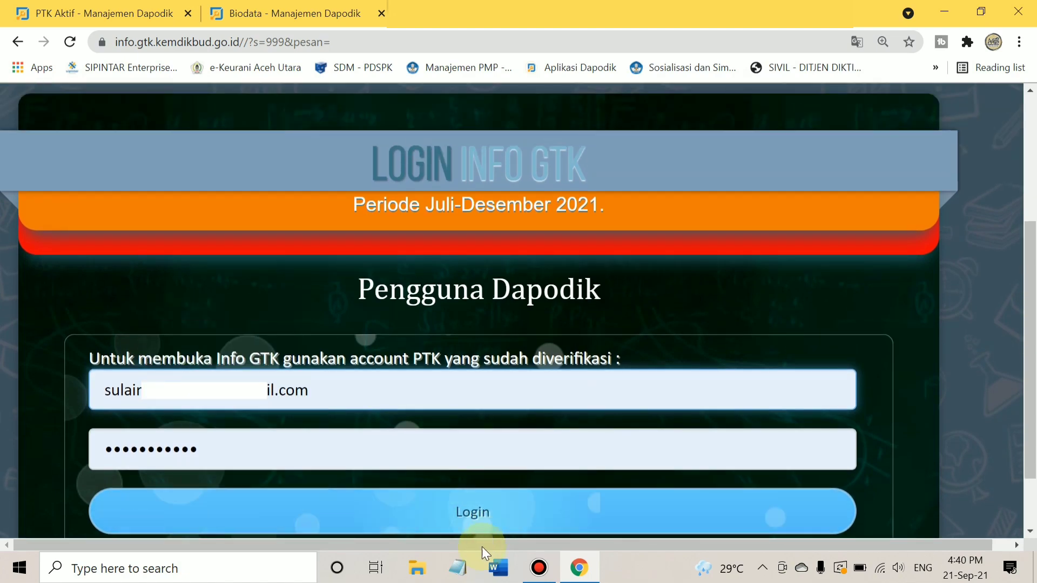
click(465, 522)
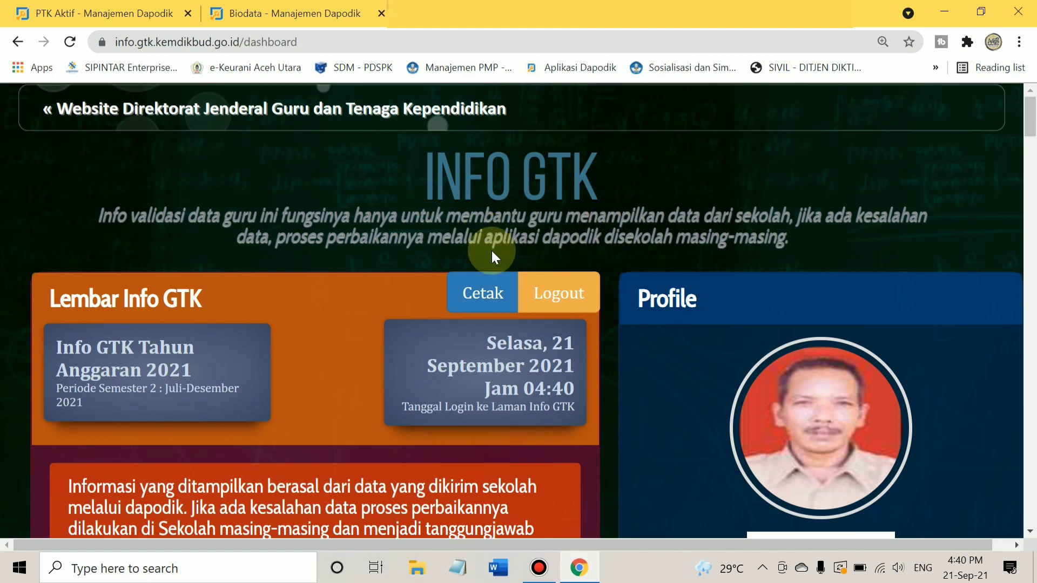
Return the page zoom to 100% and review the dashboard's validation, individual data and education sections down to Status Verval Ijazah S1/D4.
key(ctrl+minus)
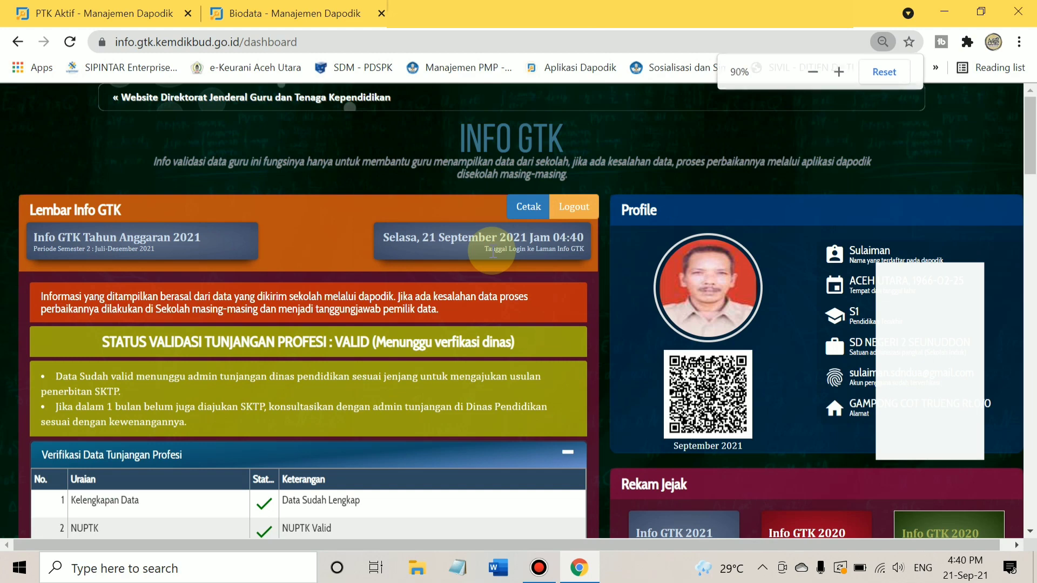
key(ctrl+plus)
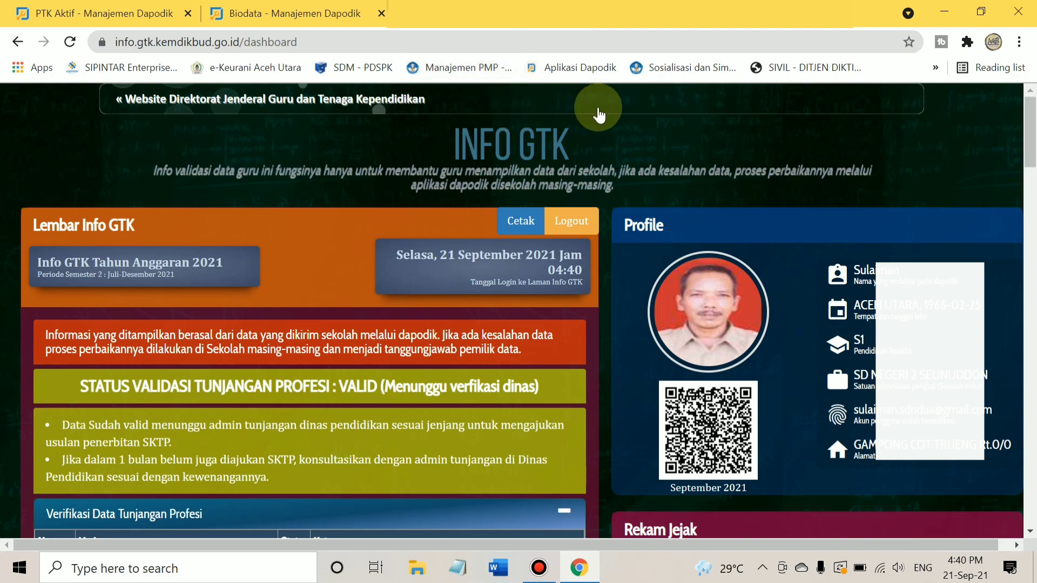
scroll(633, 316, down, 10)
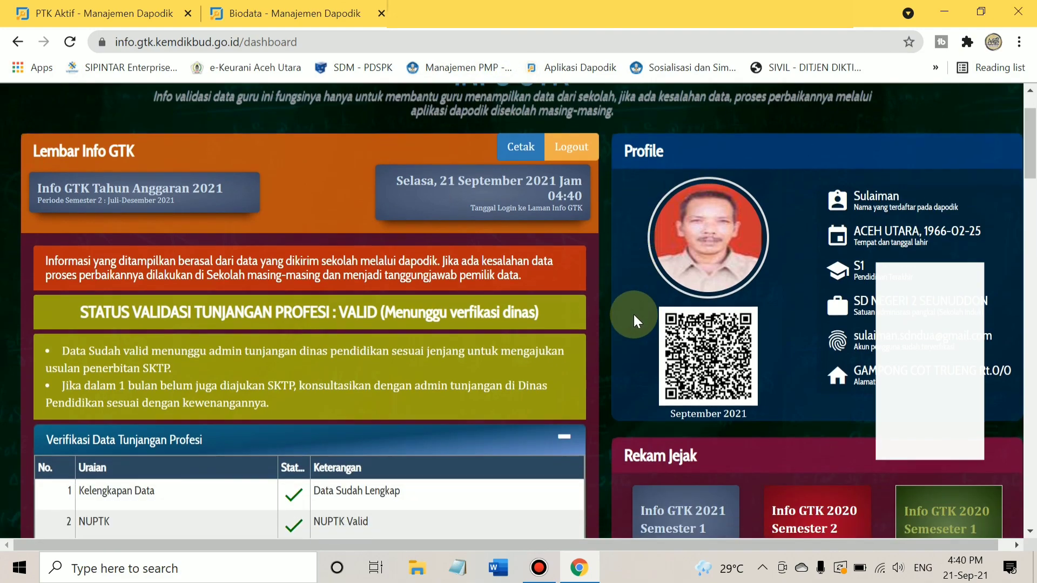
scroll(631, 307, down, 2)
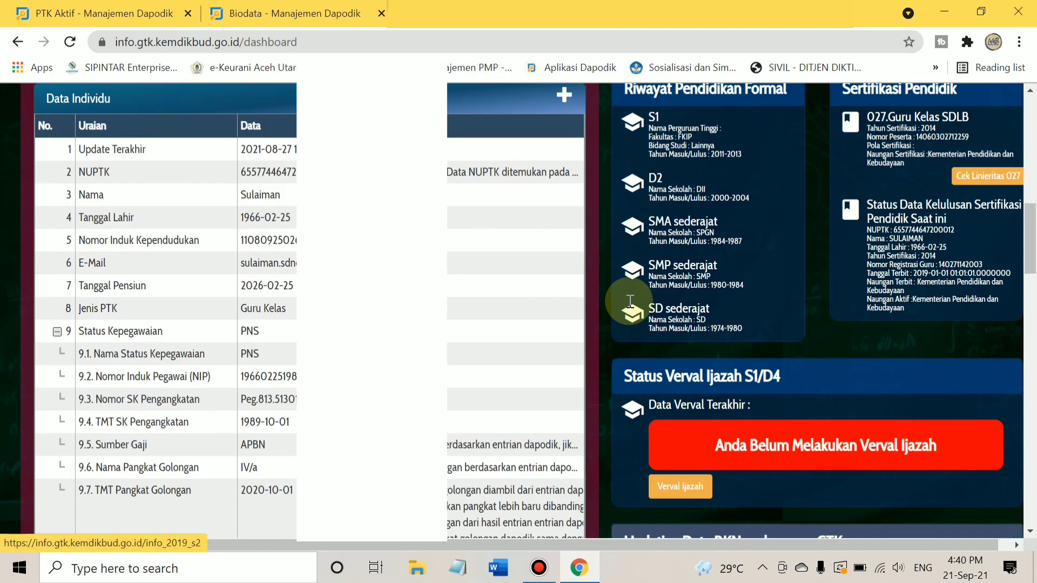
scroll(630, 300, up, 2)
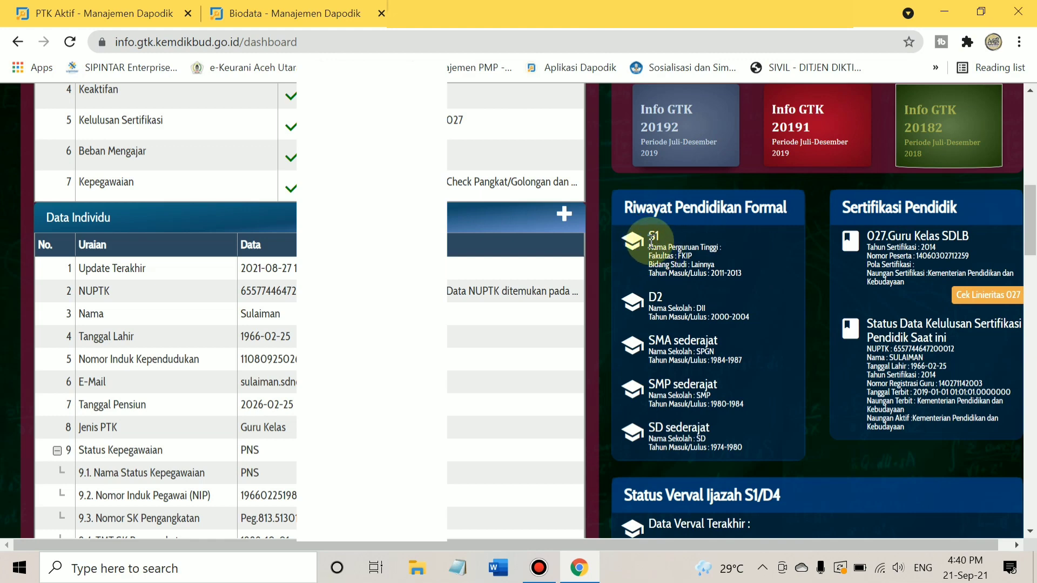
scroll(659, 241, down, 2)
scroll(659, 240, down, 4)
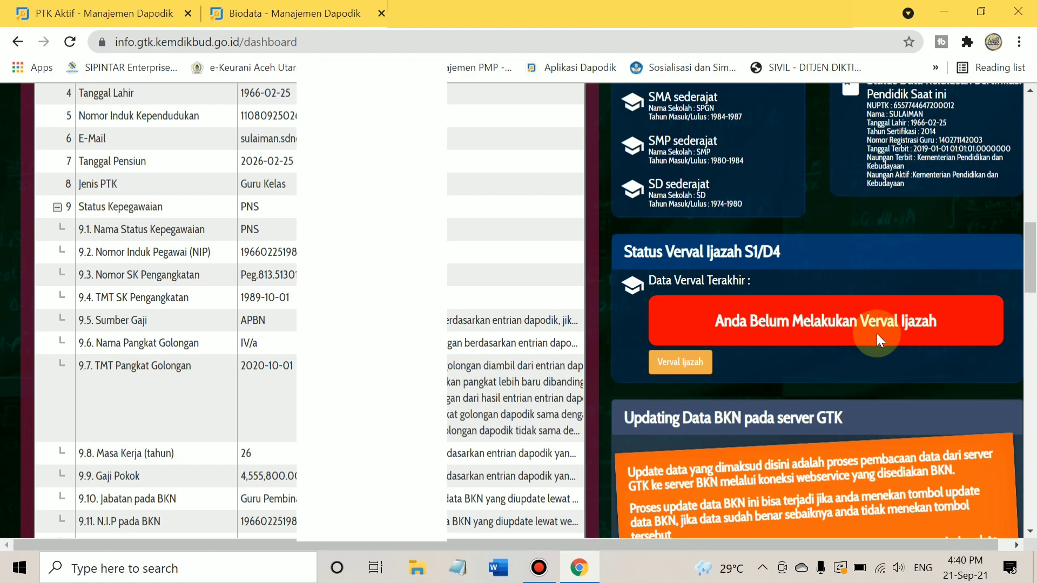
Examine the Status Verval Ijazah S1/D4 section at enlarged page zoom, with the whole section in view.
key(ctrl+plus)
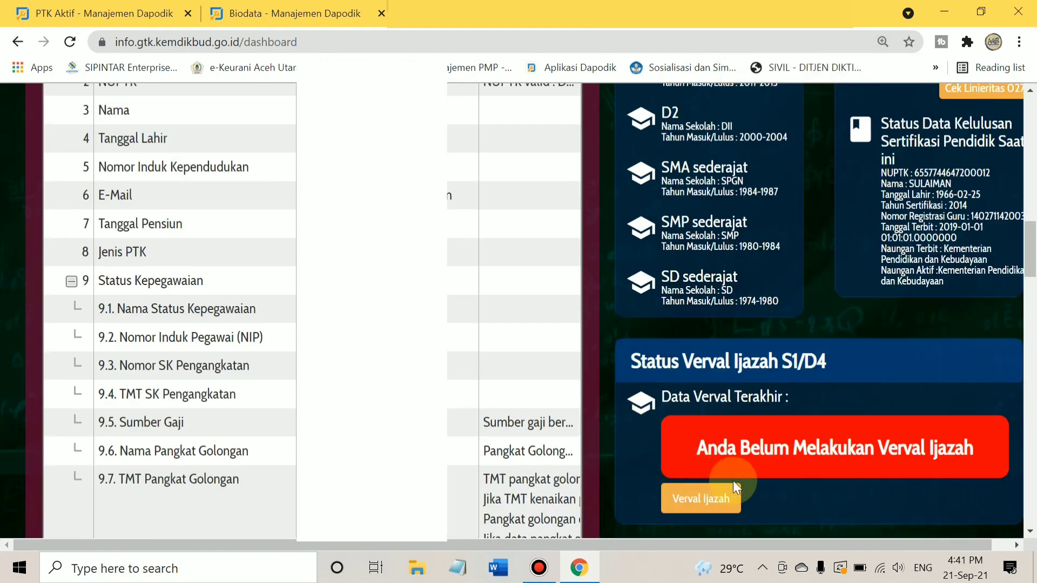
drag(748, 547, 876, 544)
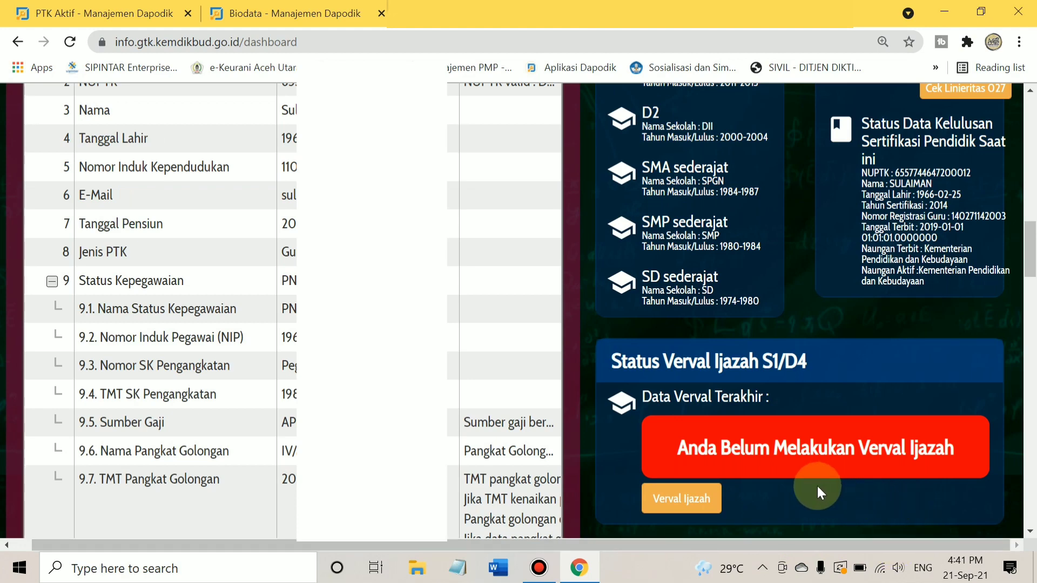
scroll(817, 486, down, 1)
scroll(818, 486, up, 1)
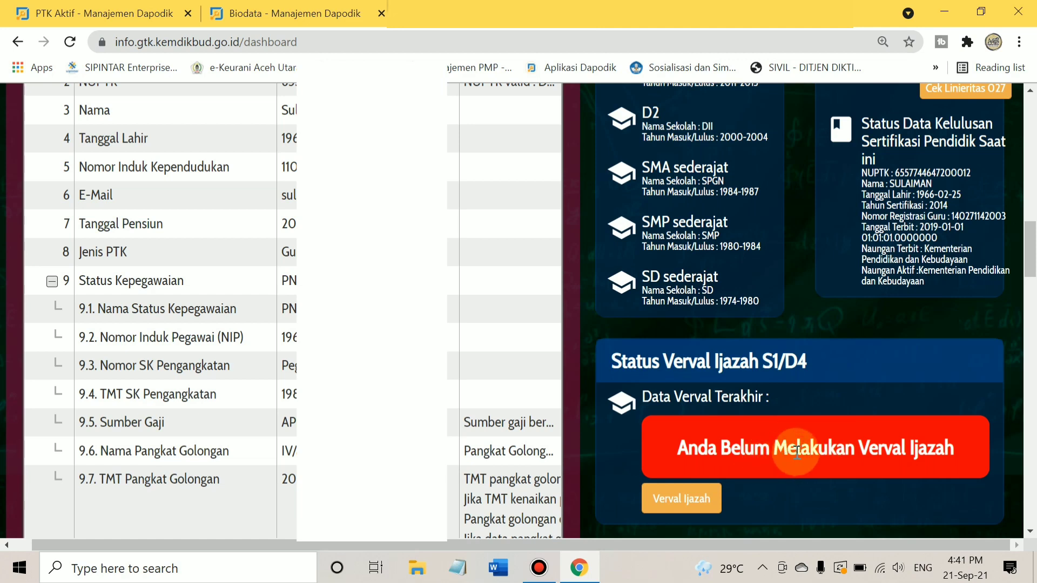
key(ctrl+minus)
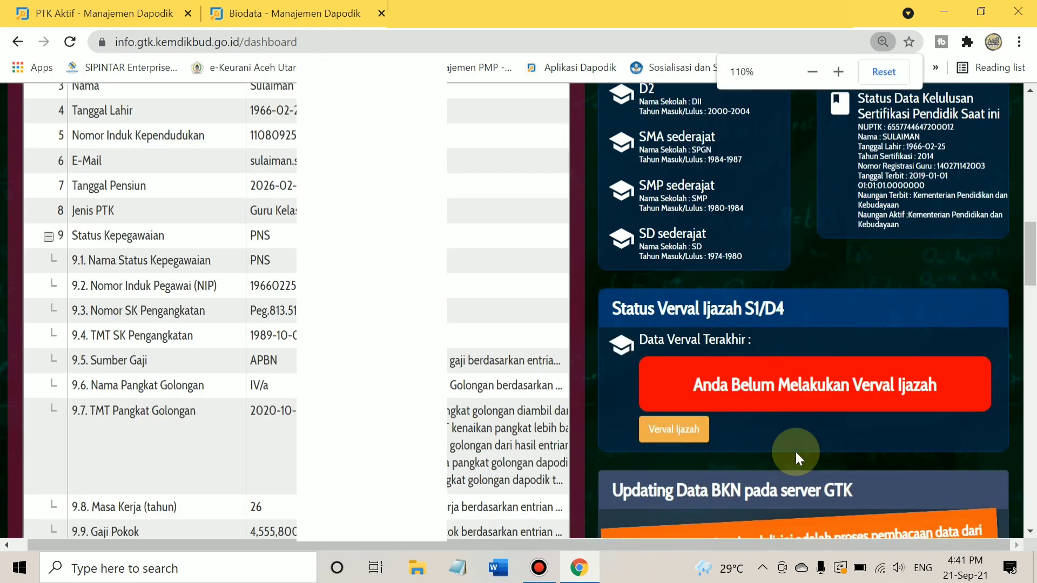
key(ctrl+minus)
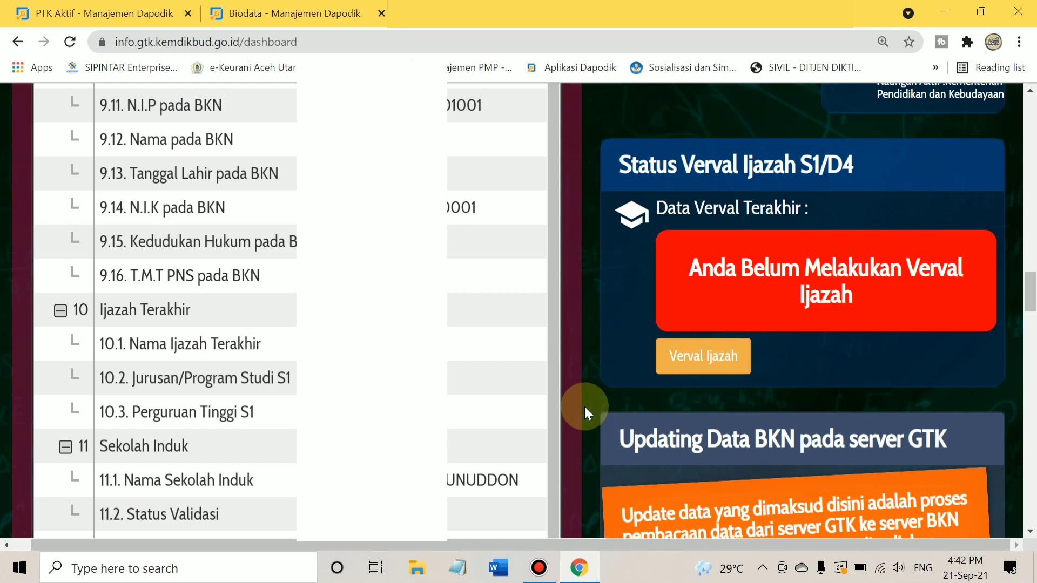
Open the Verval Ijazah notice and reduce the page zoom so its text and notes fit on screen.
click(719, 366)
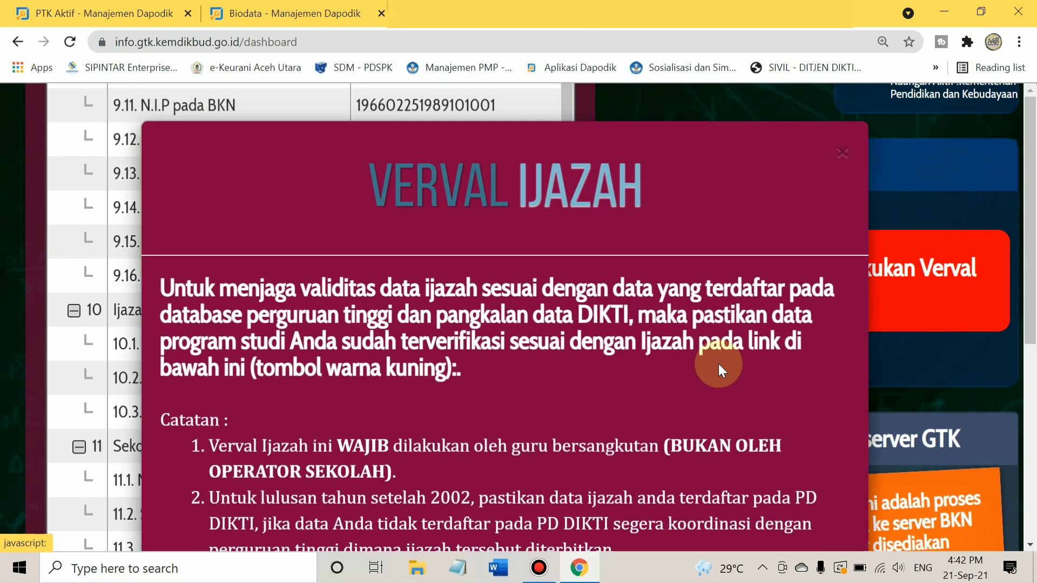
scroll(718, 364, down, 3)
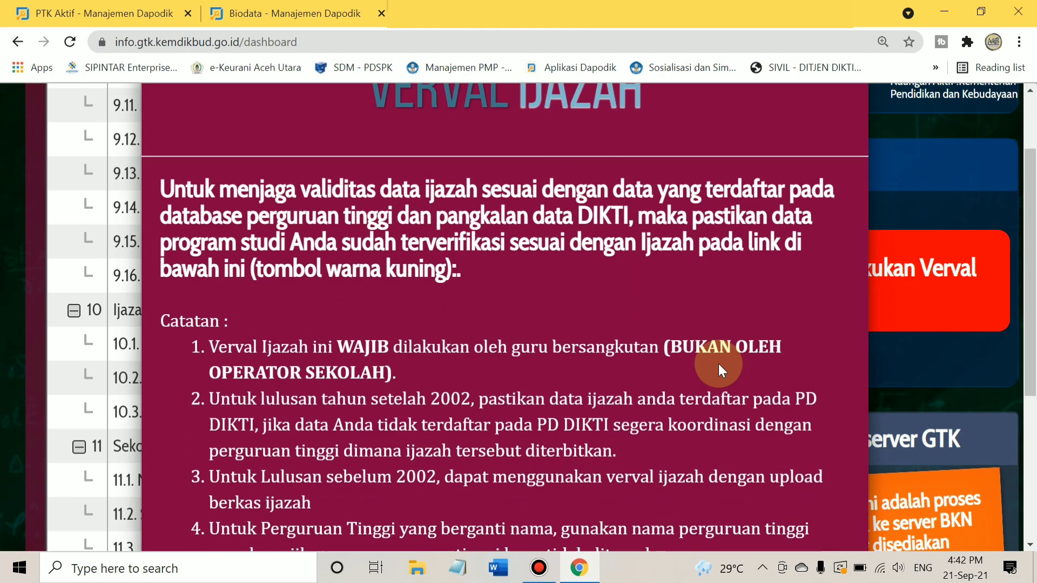
key(ctrl+minus)
key(ctrl+minus)
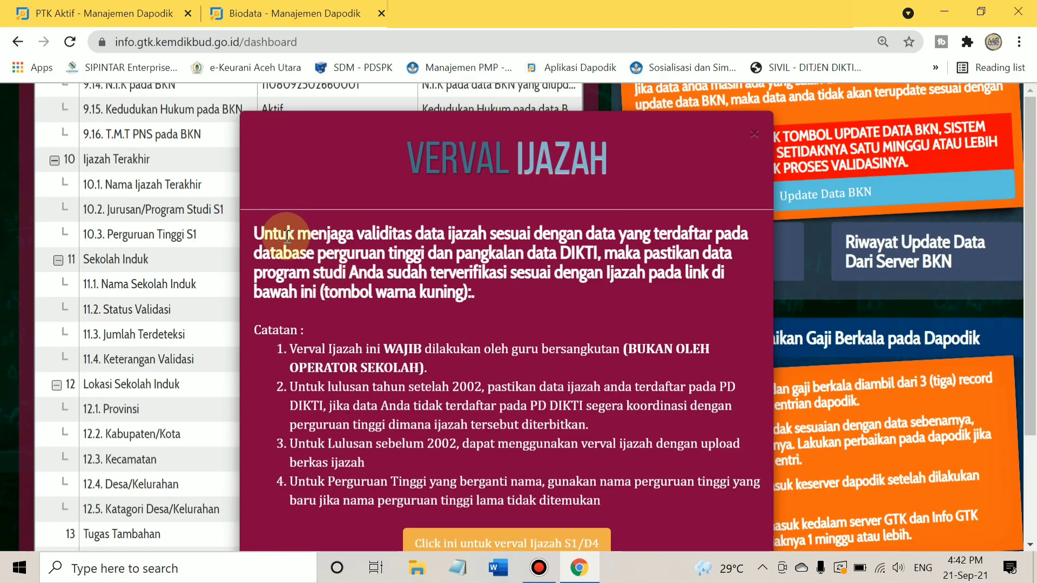
Read the Verval Ijazah introduction and notes 1 and 2, highlighting each passage along the way.
drag(254, 239, 748, 260)
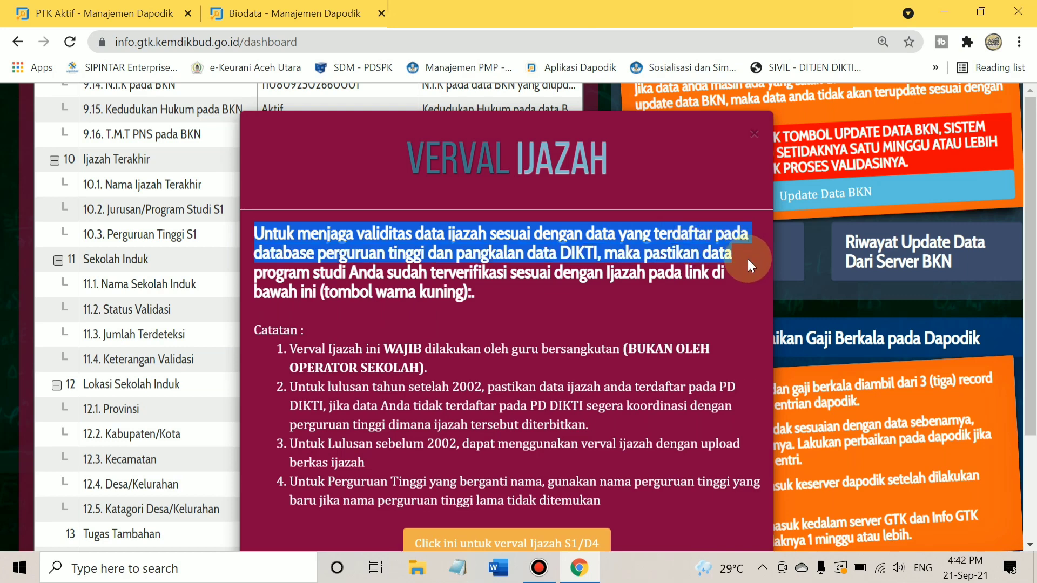
drag(747, 258, 564, 297)
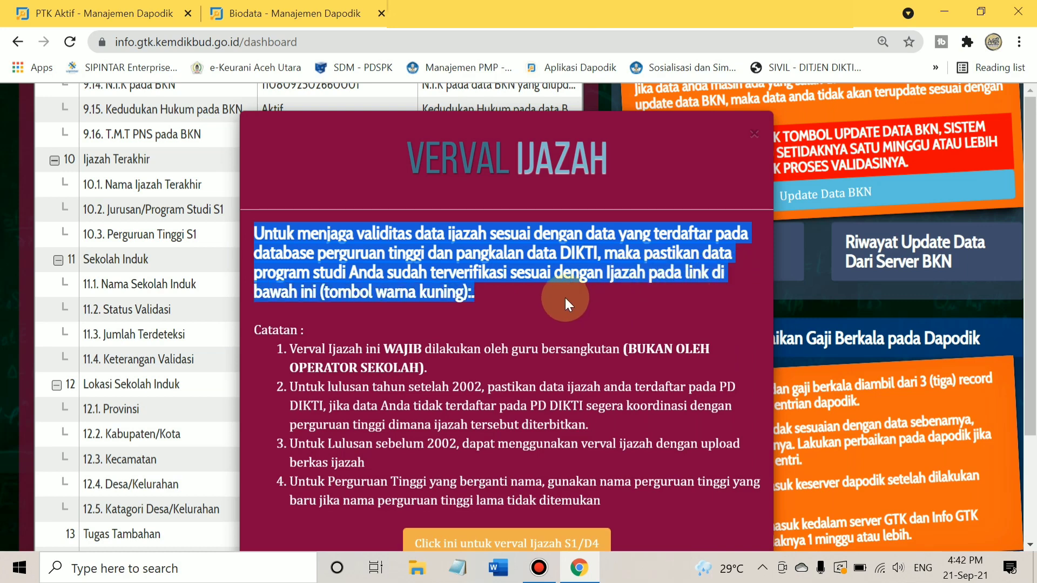
scroll(530, 303, down, 1)
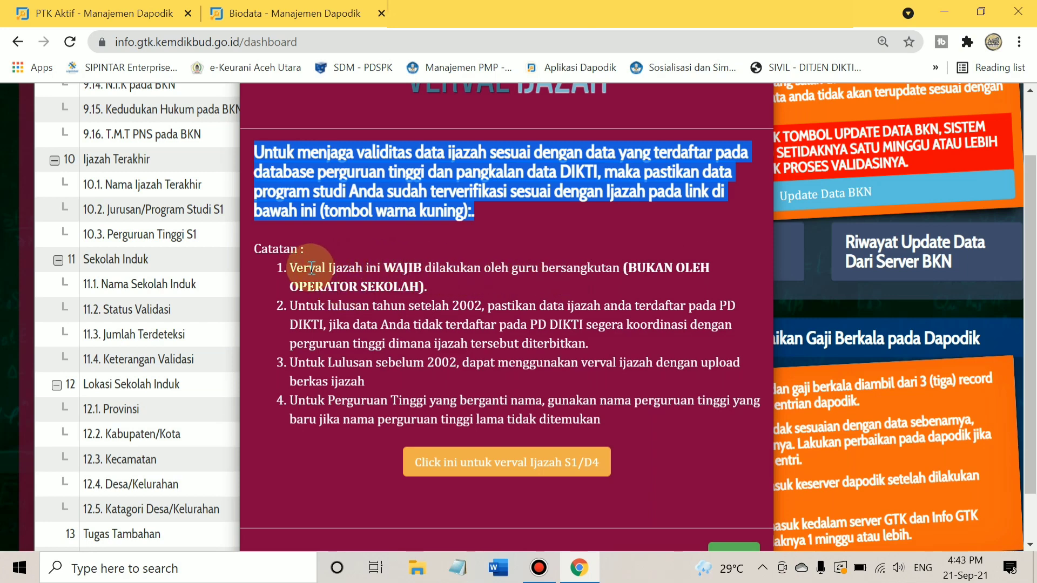
drag(298, 268, 436, 288)
click(632, 269)
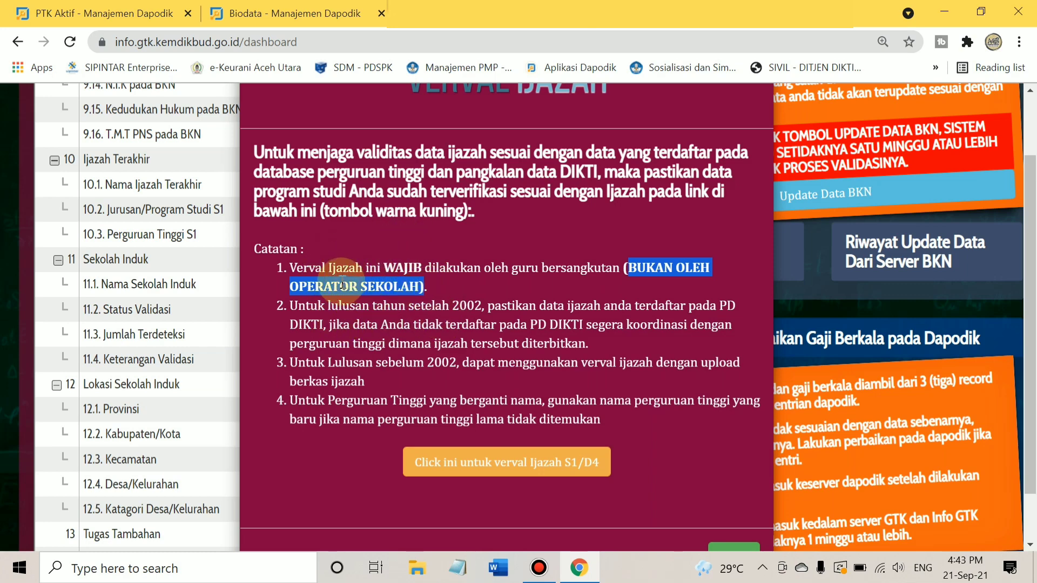
click(292, 306)
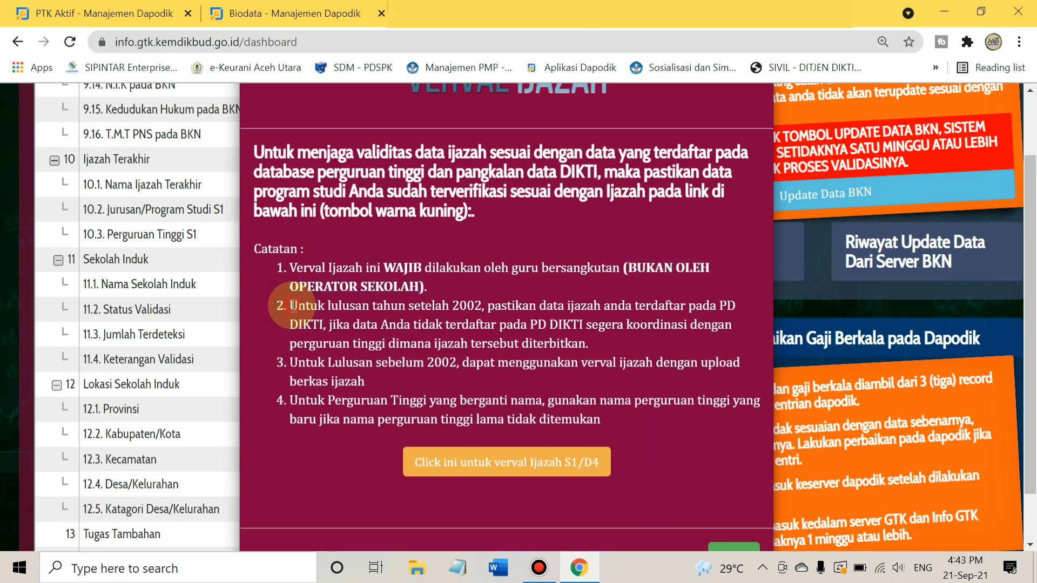
drag(292, 306, 661, 348)
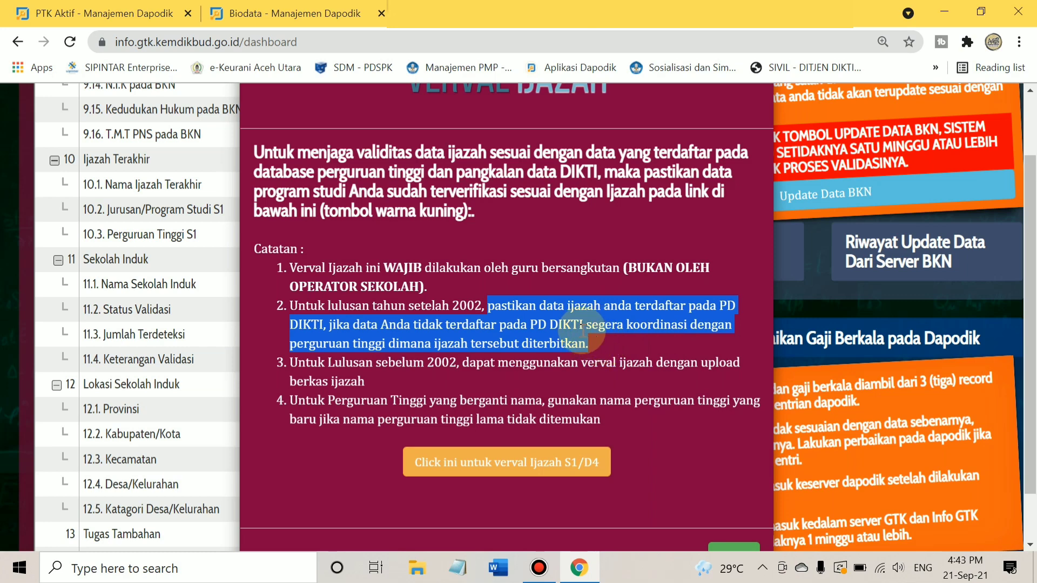
Read the end of note 2 about coordinating with the university that issued the diploma, highlighting its key phrases.
click(594, 338)
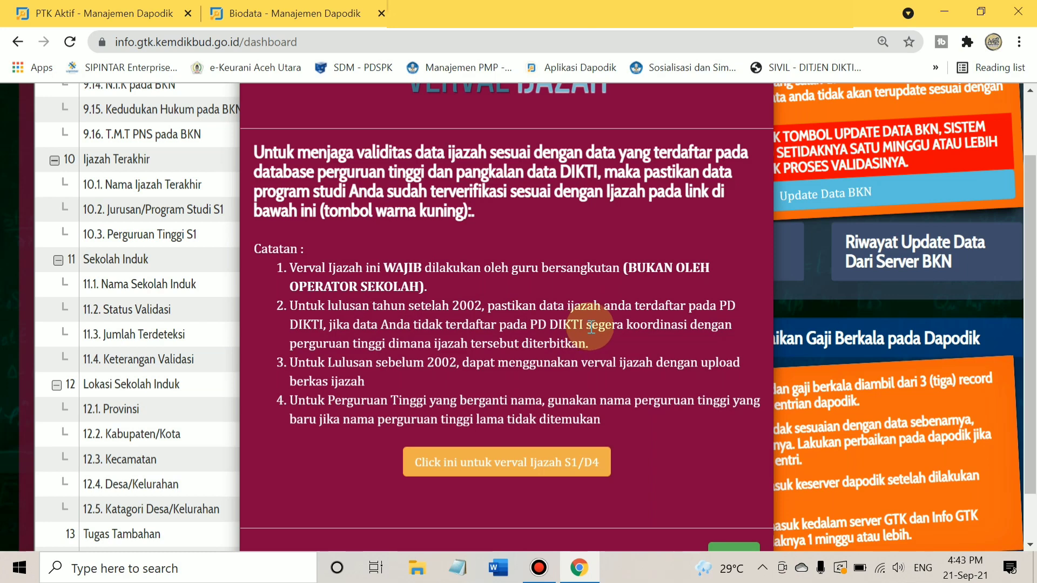
drag(592, 327, 677, 327)
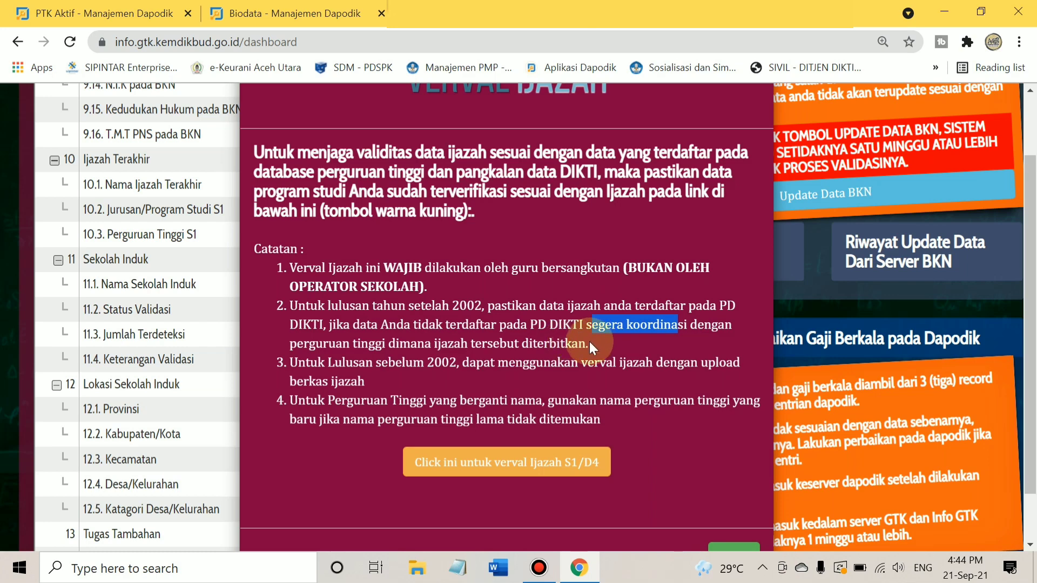
drag(586, 343, 437, 343)
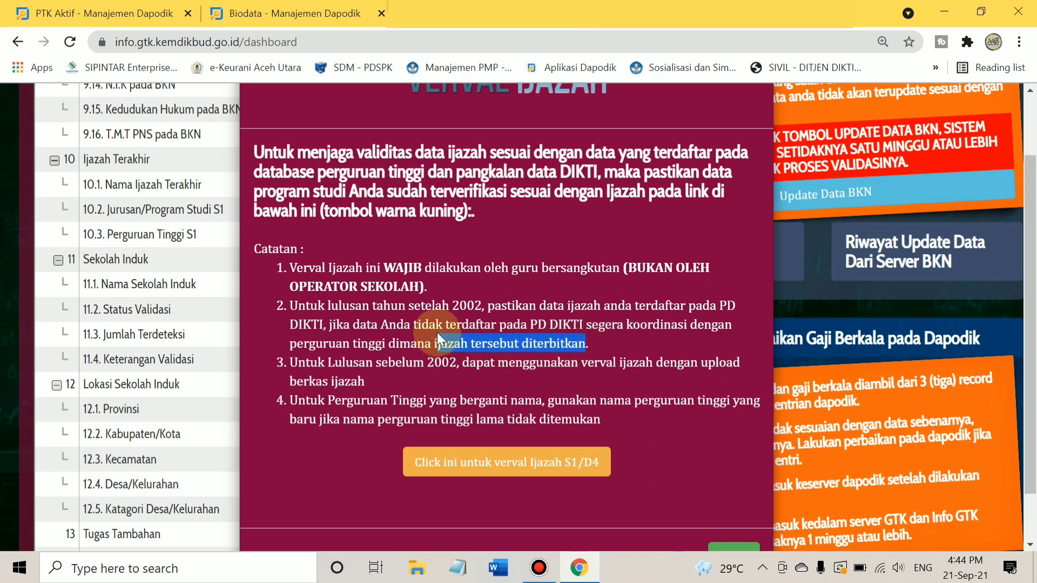
click(386, 336)
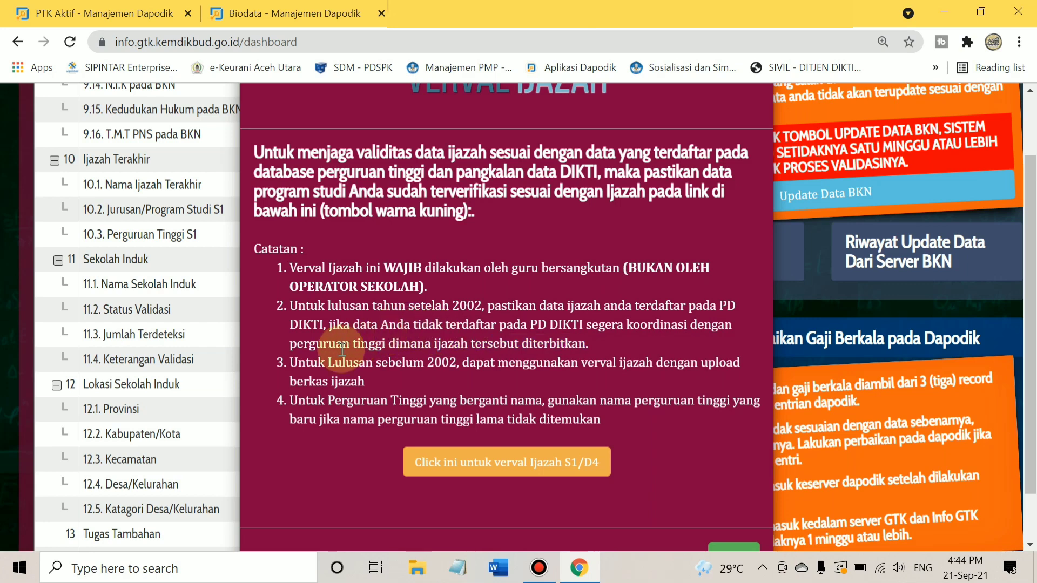
Read note 3 about uploading the diploma file for pre-2002 graduates, highlighting the passage part by part.
click(291, 361)
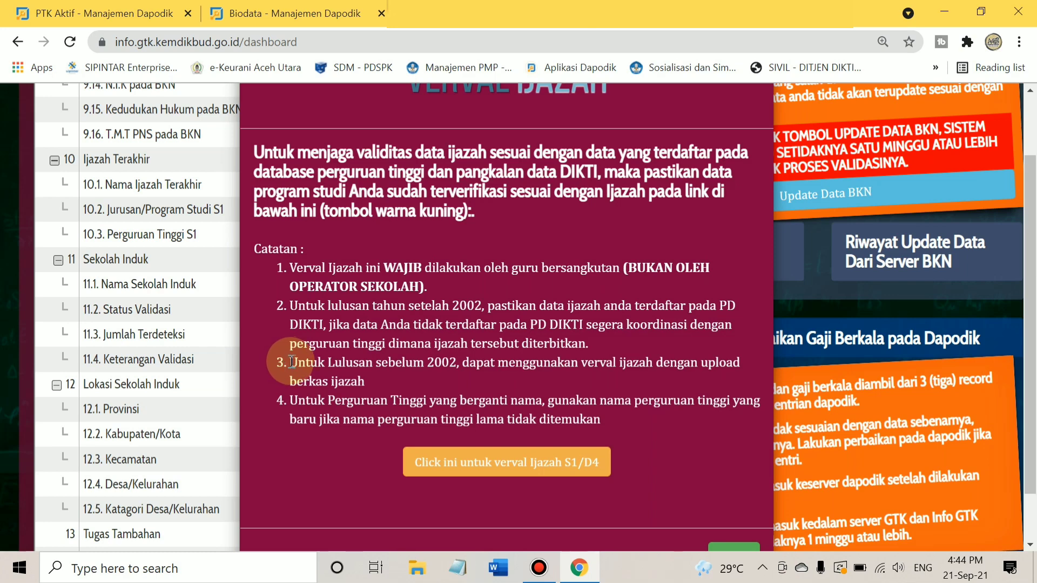
drag(292, 362, 628, 378)
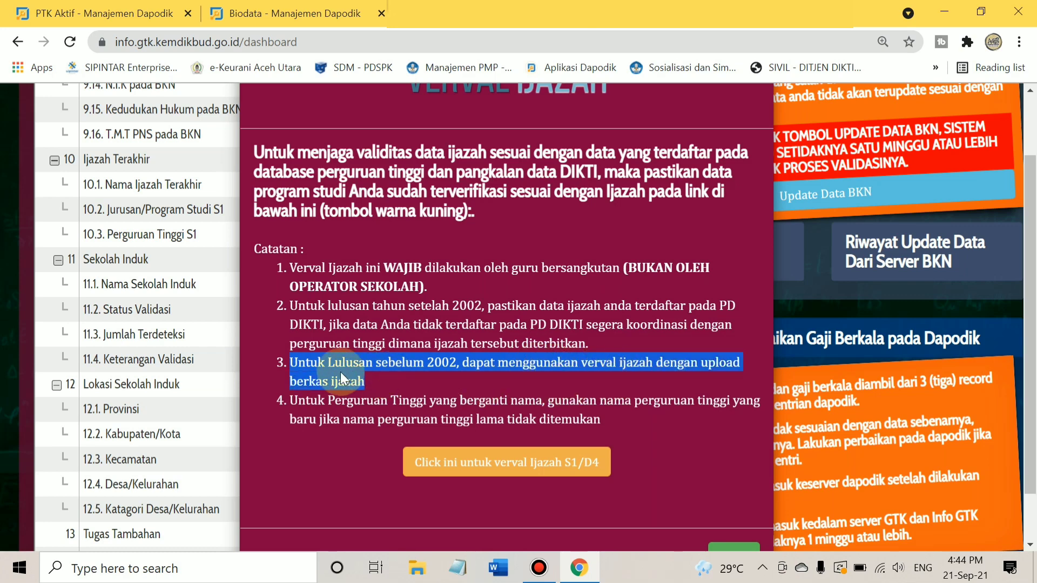
click(293, 368)
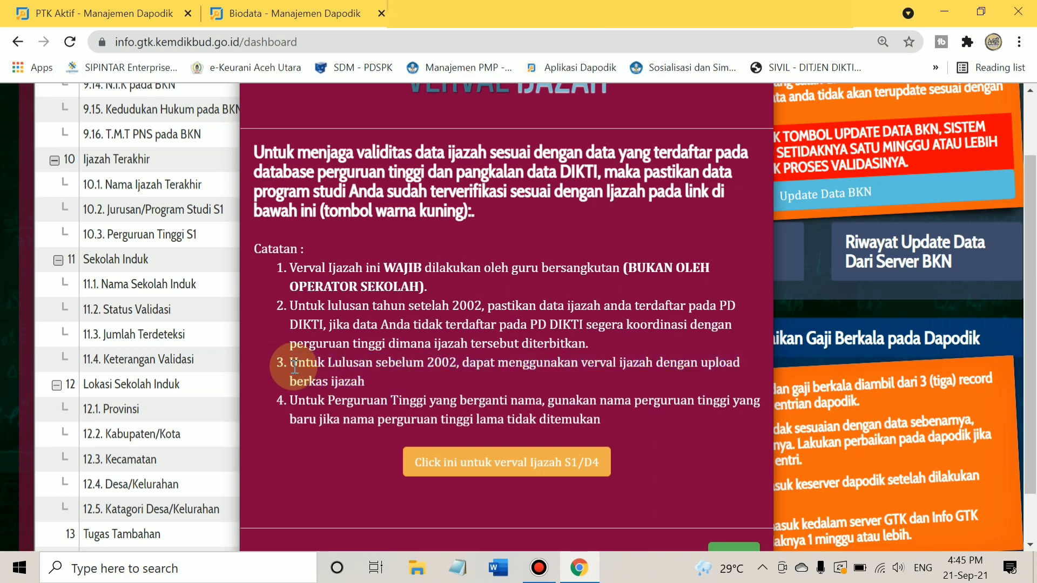
drag(295, 368, 451, 367)
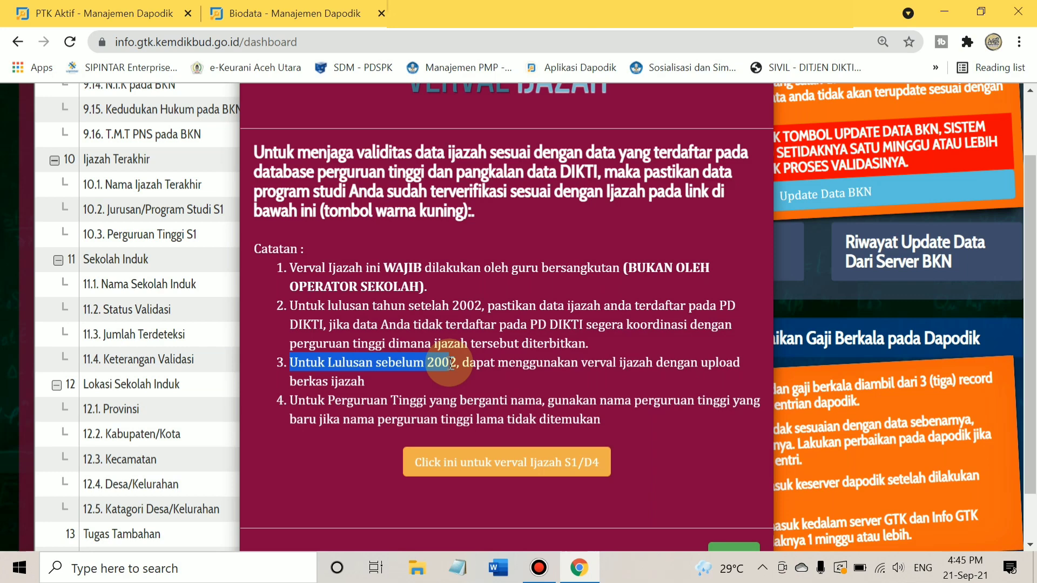
drag(451, 365, 658, 378)
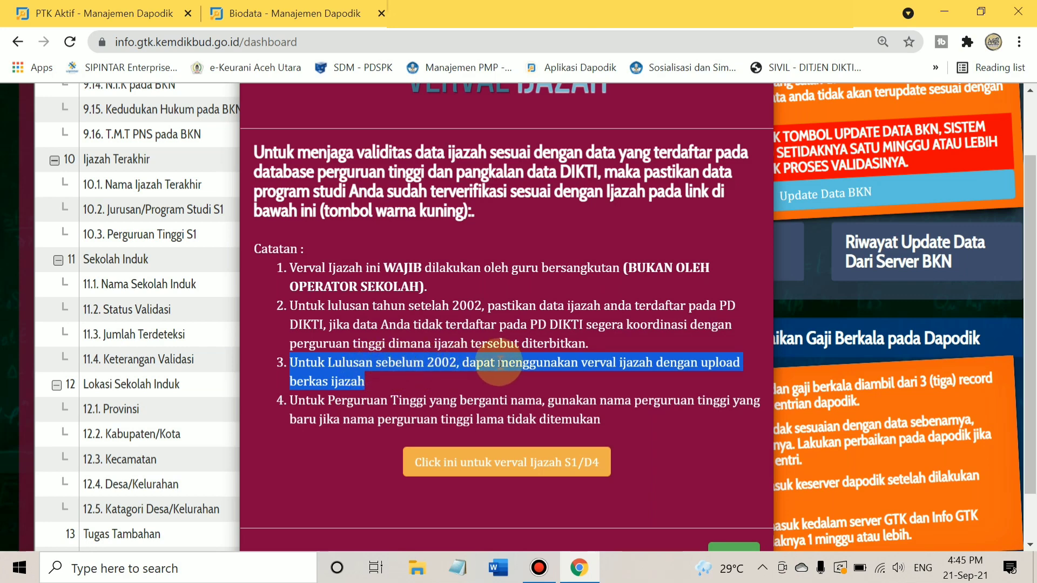
click(499, 362)
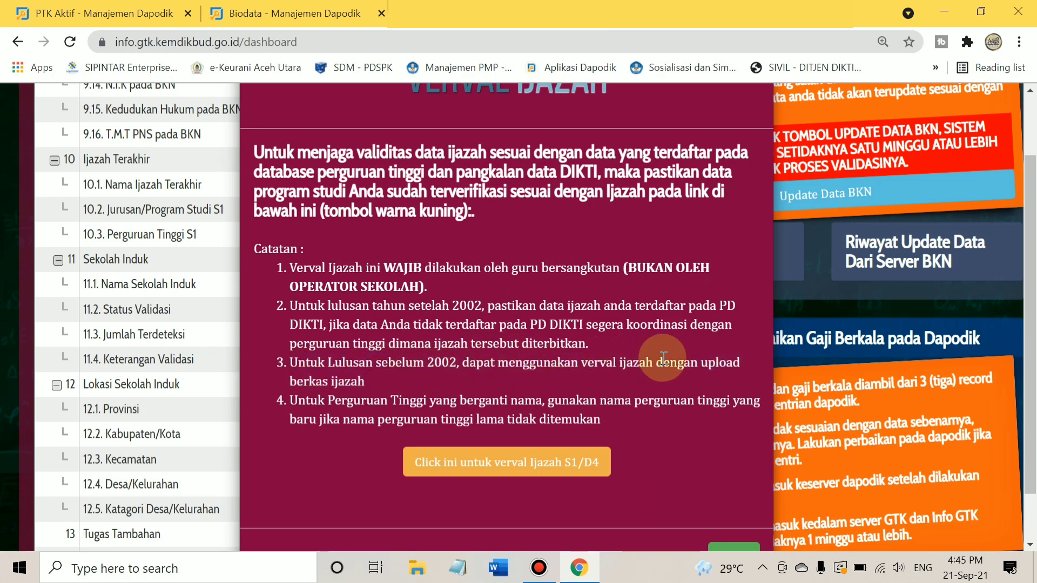
drag(708, 364, 367, 381)
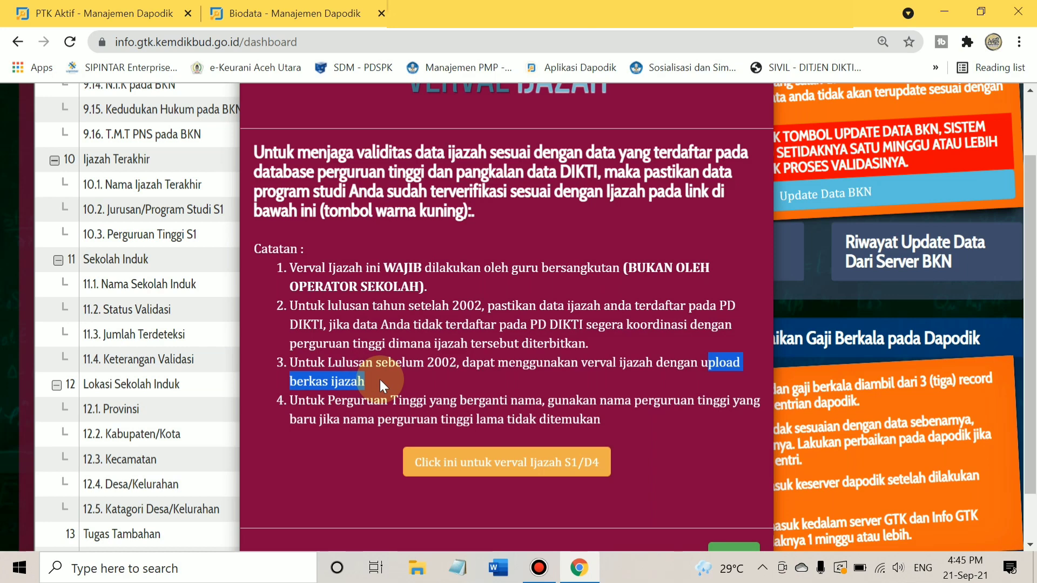
Read note 4 about universities that changed their name, highlighting the whole note and its instruction to use the new name.
click(295, 402)
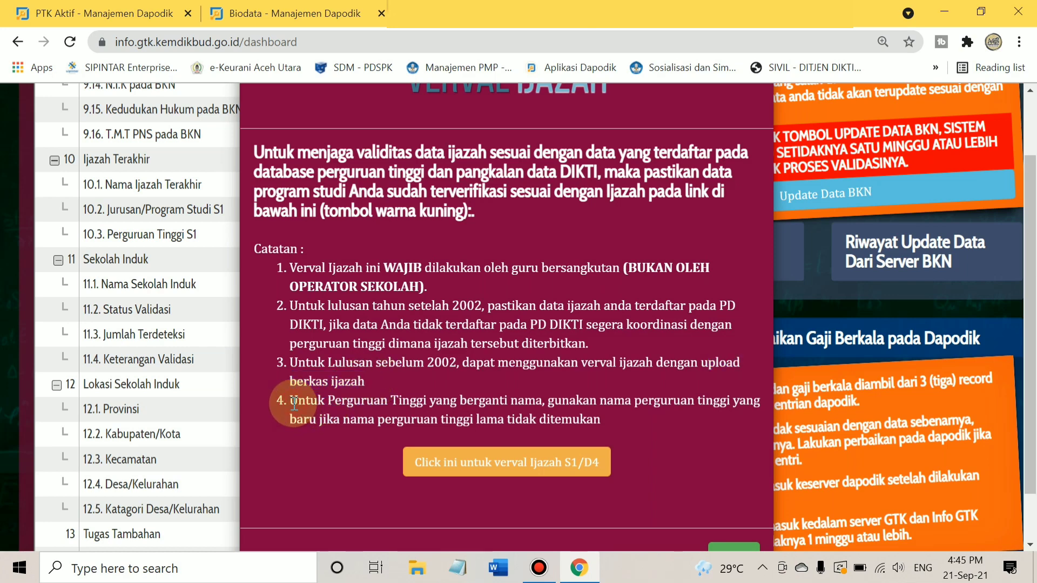
drag(294, 402, 621, 422)
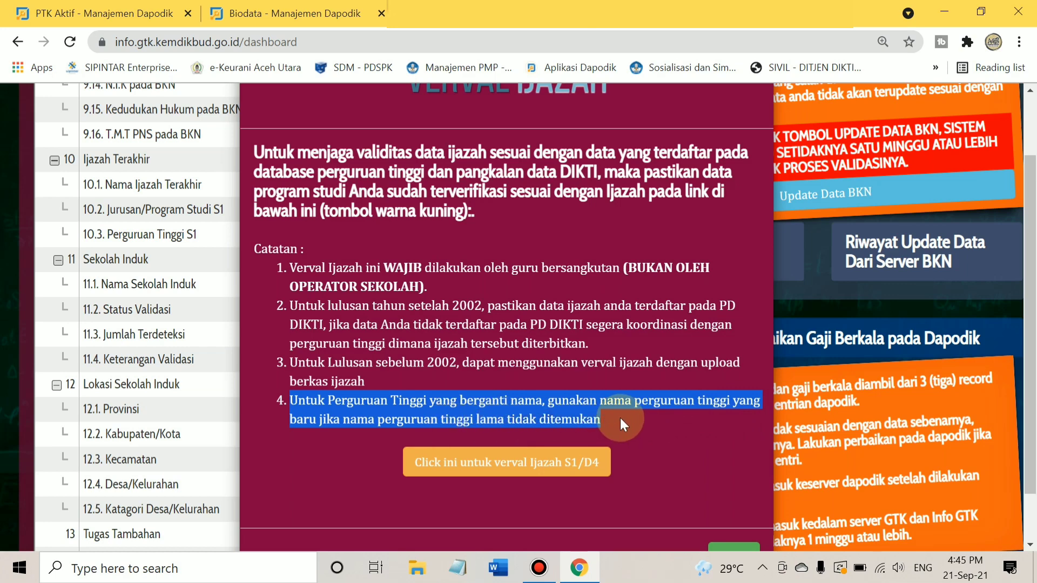
drag(620, 417, 620, 417)
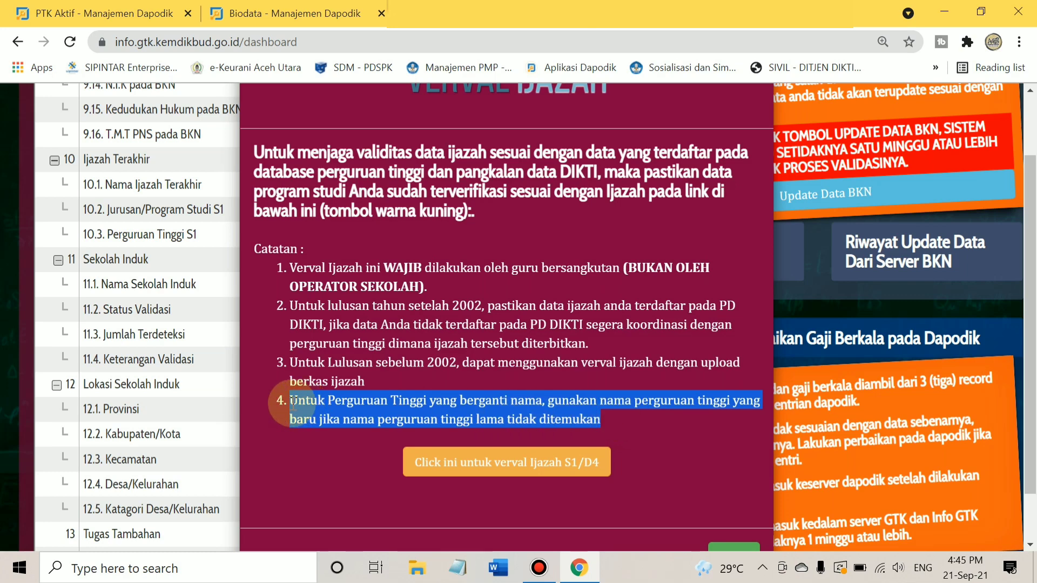
click(293, 402)
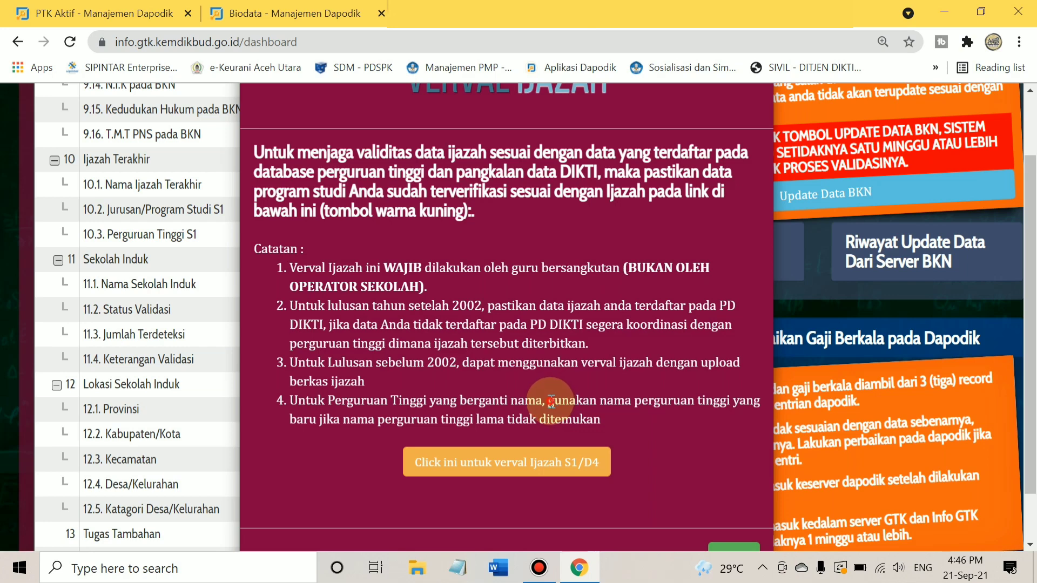
drag(549, 400, 747, 417)
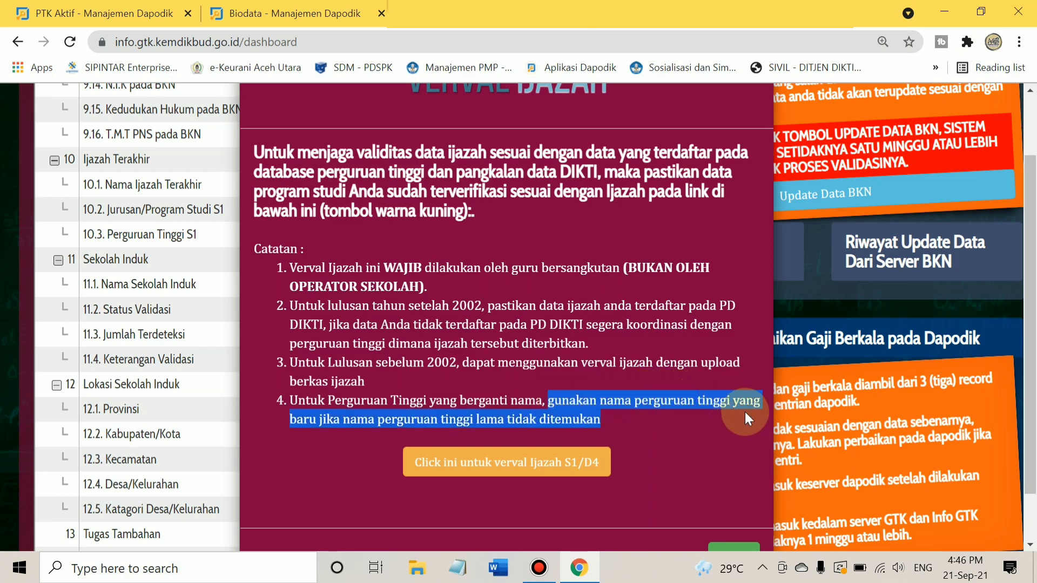
click(635, 419)
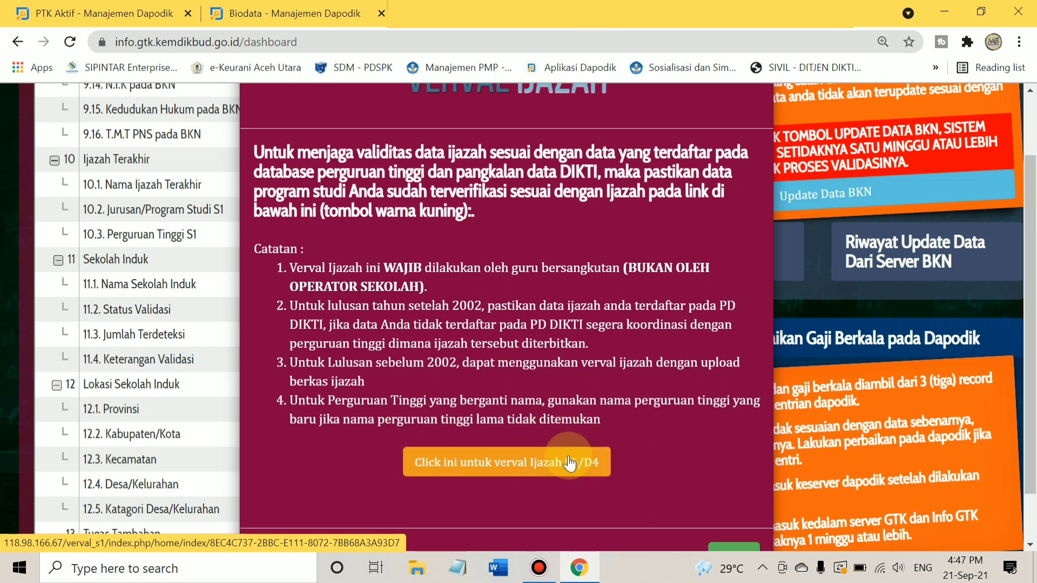
Open the S1/D4 diploma verification form and choose Universitas Terbuka as the Perguruan Tinggi.
click(538, 470)
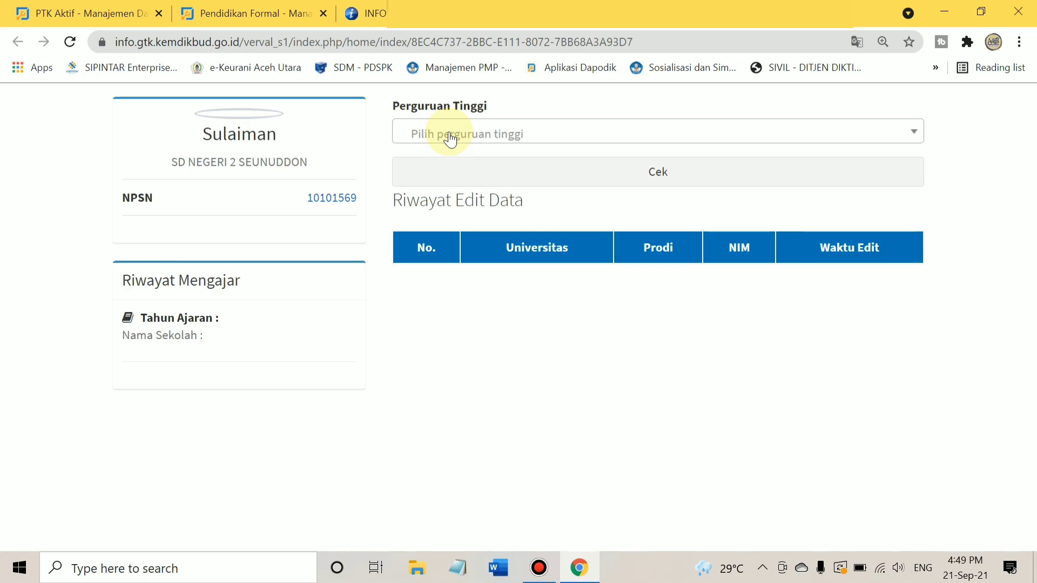
click(845, 137)
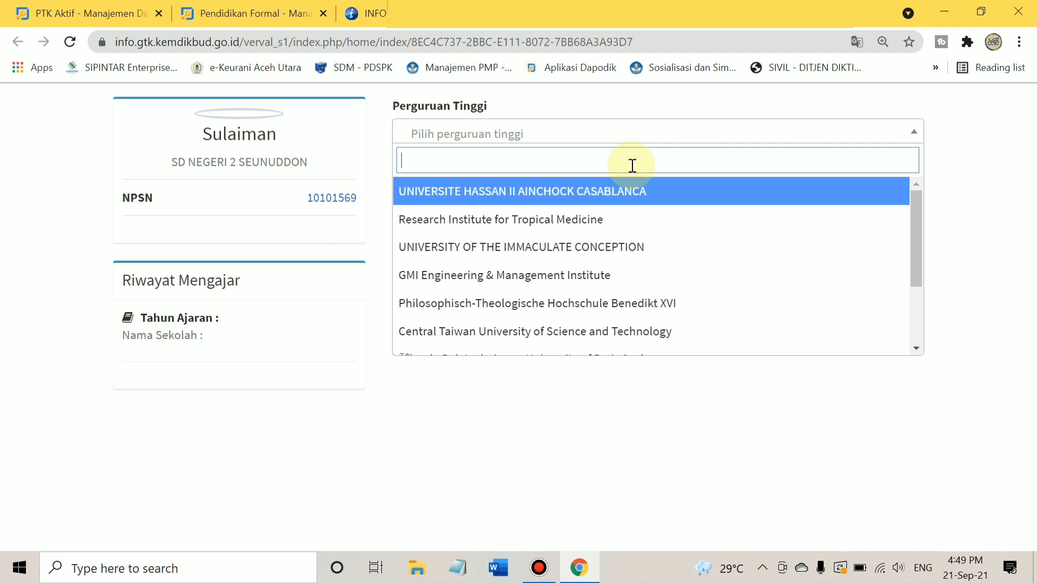
text(Uni)
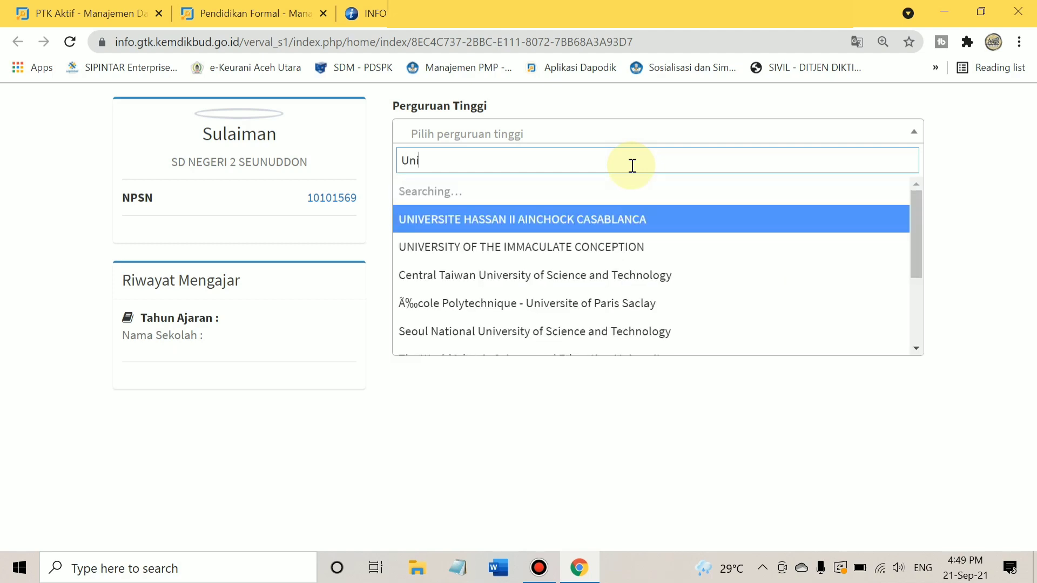
text(versi)
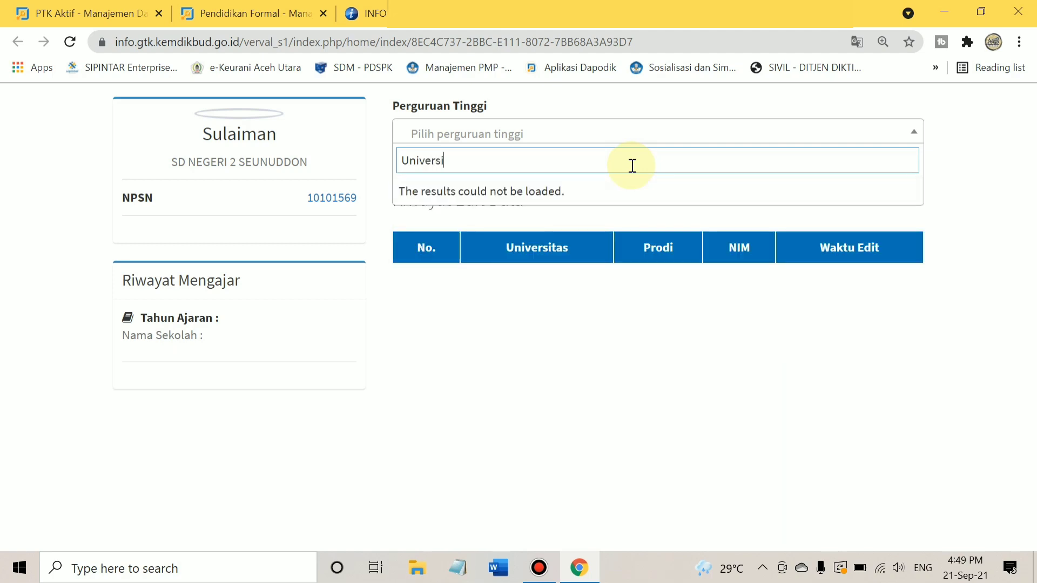
text(tas)
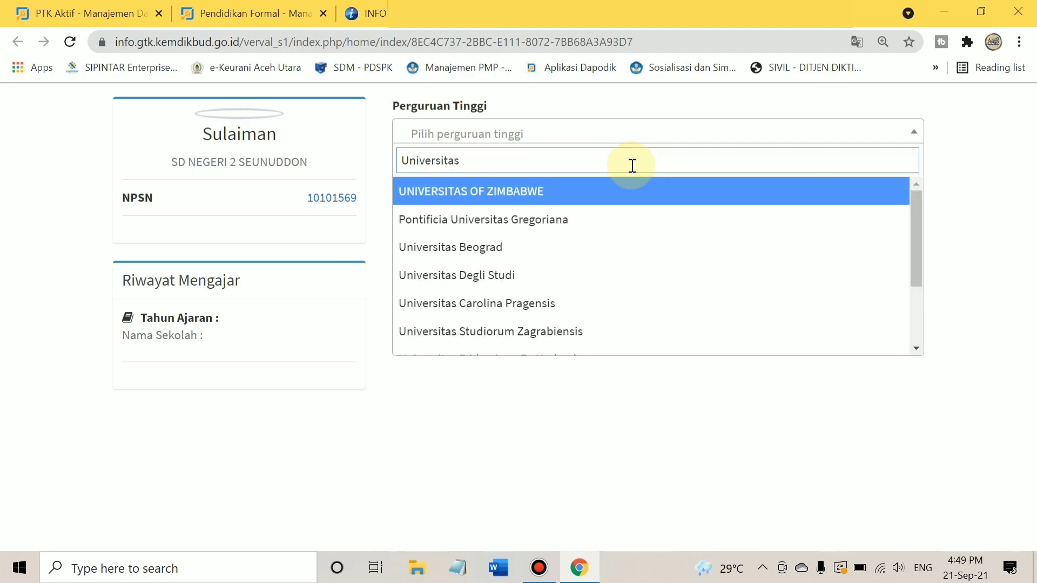
text( Terb)
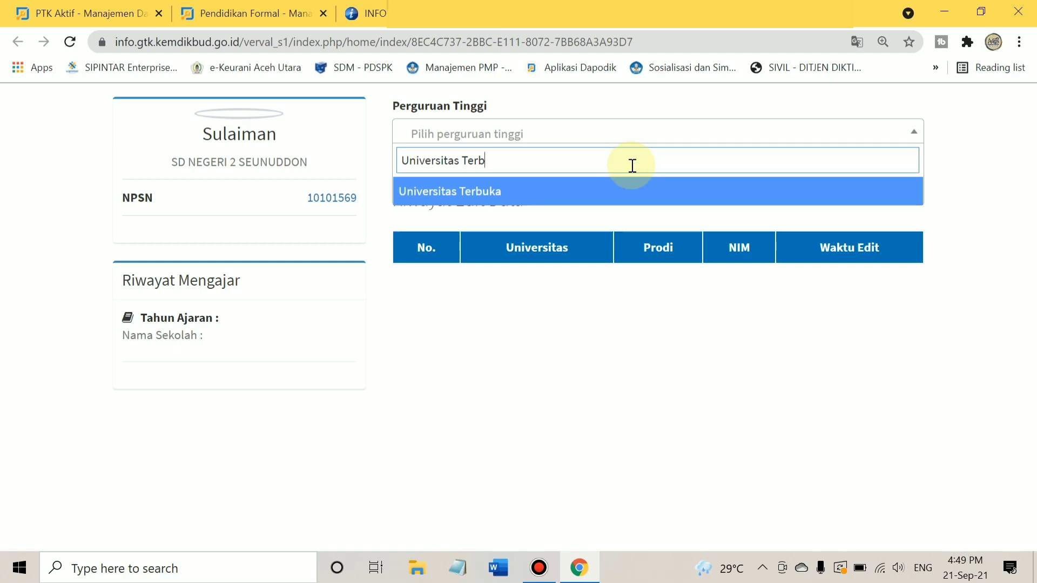
click(633, 202)
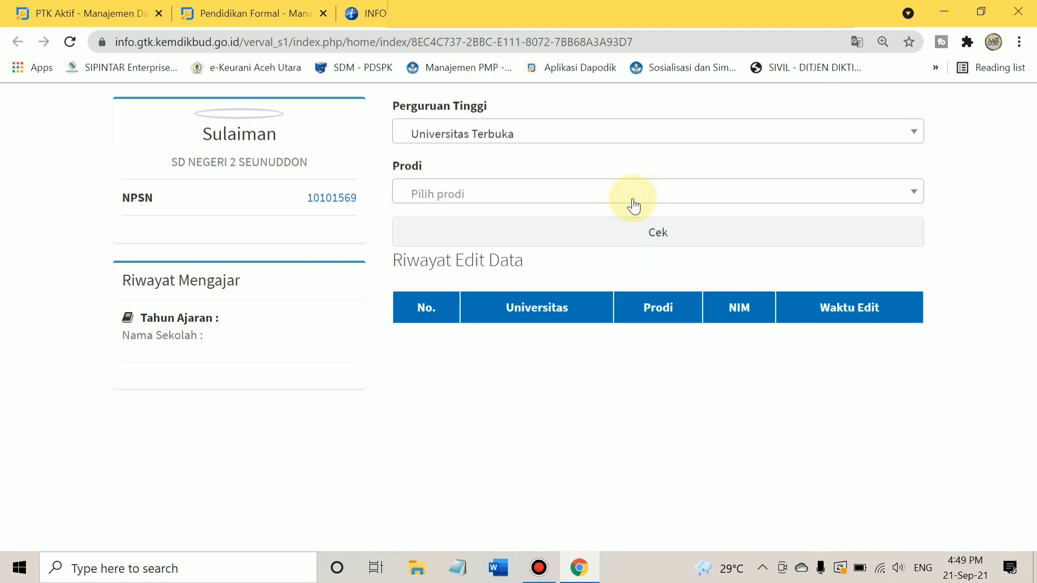
Search the study programmes for "Guru S" and set Prodi to Pendidikan Guru Sekolah Dasar.
click(600, 204)
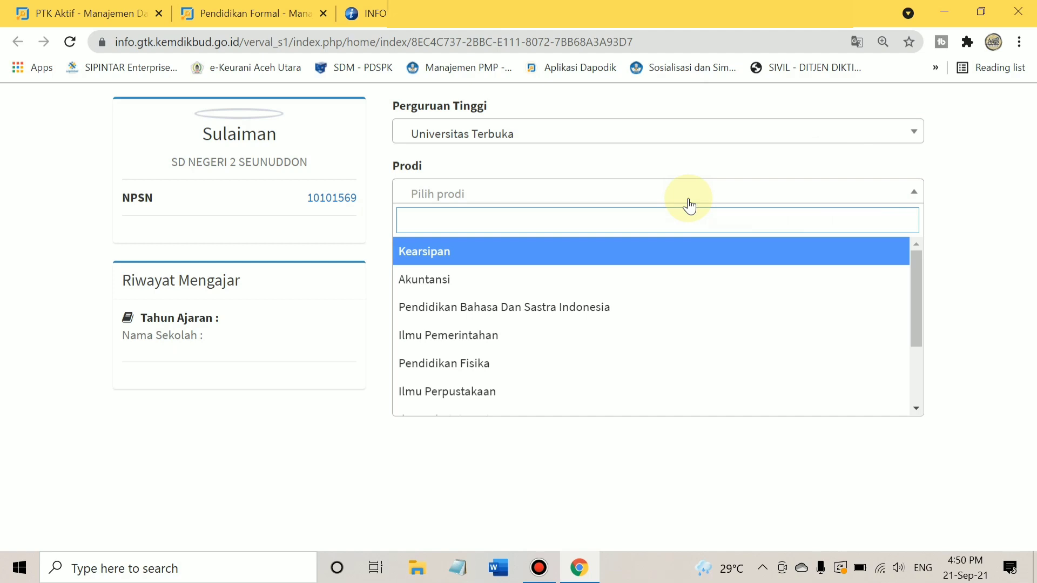
text(Guru)
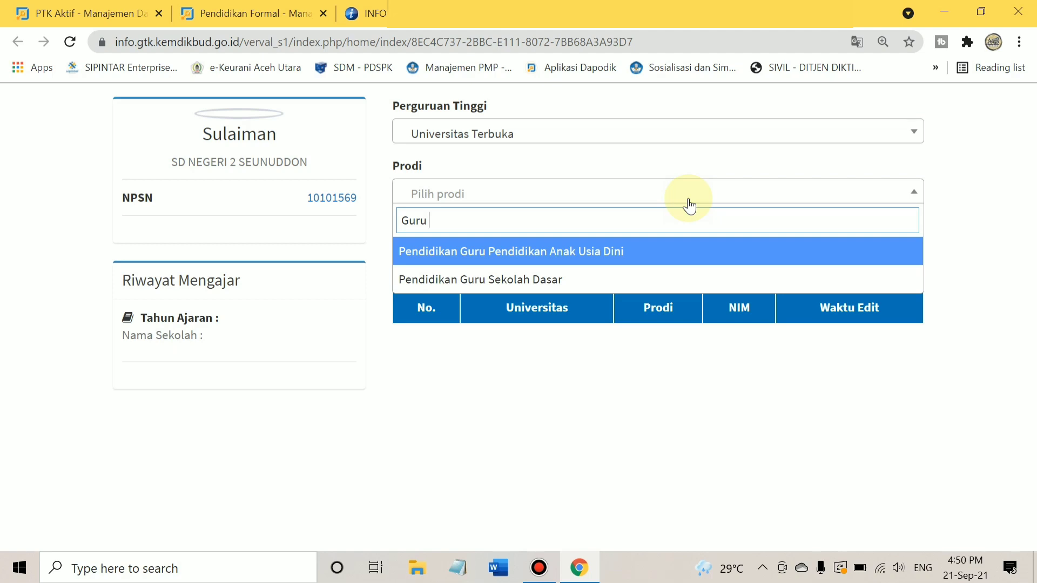
text( S)
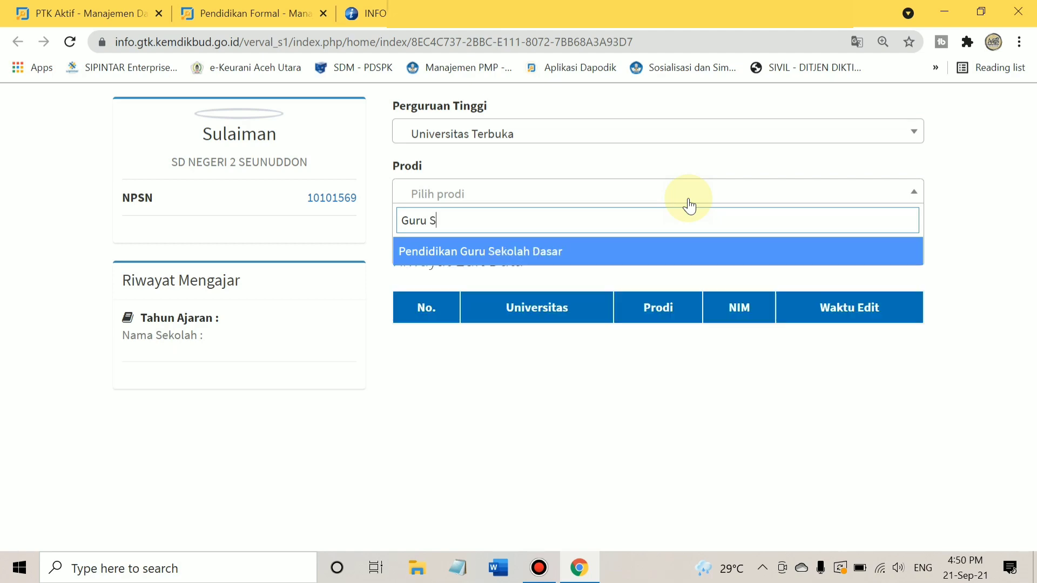
click(641, 254)
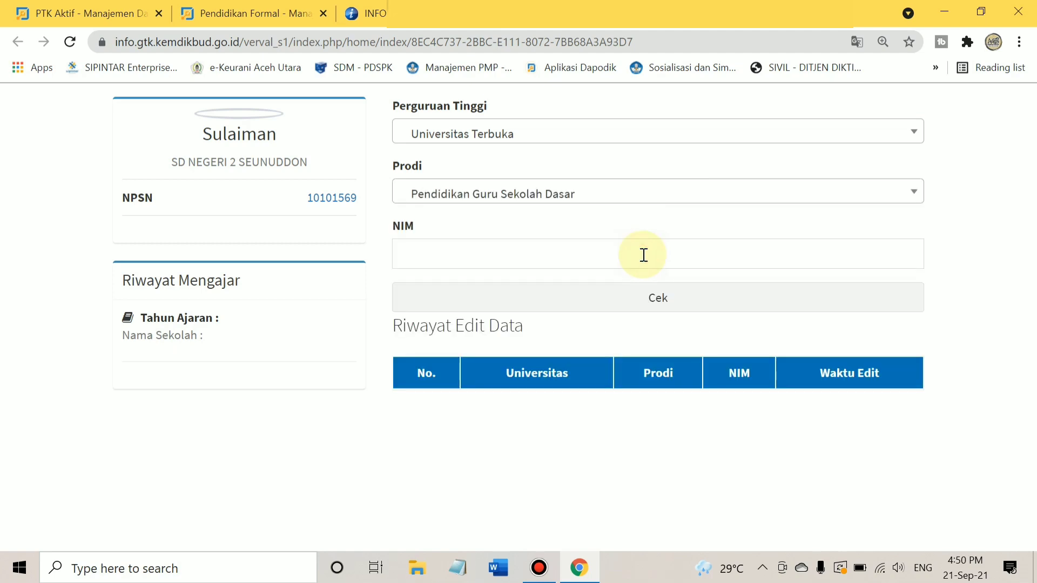
Enter the teacher's student number in the NIM field and check it against the diploma records.
click(549, 255)
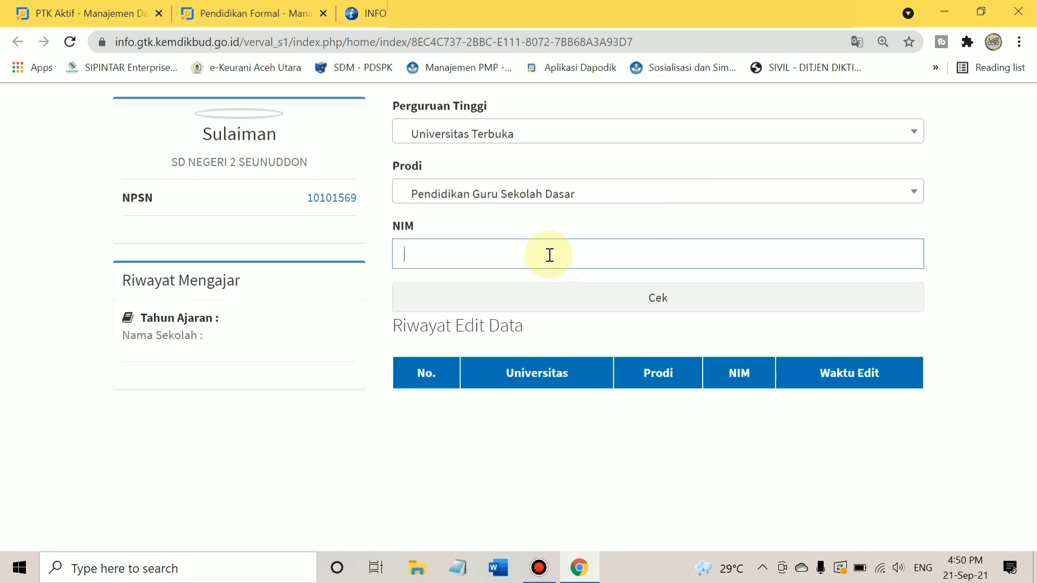
text(820)
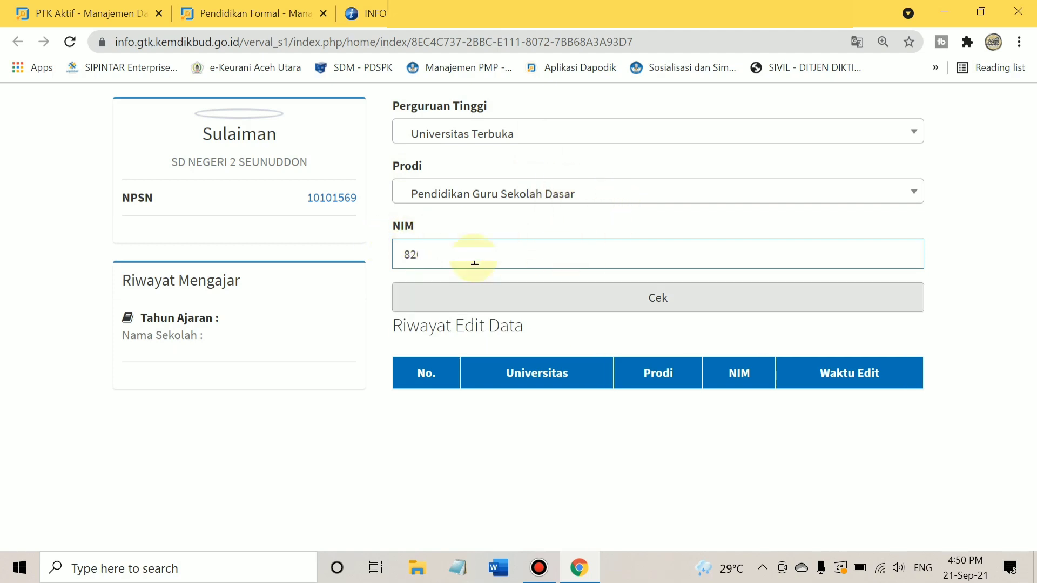
click(657, 298)
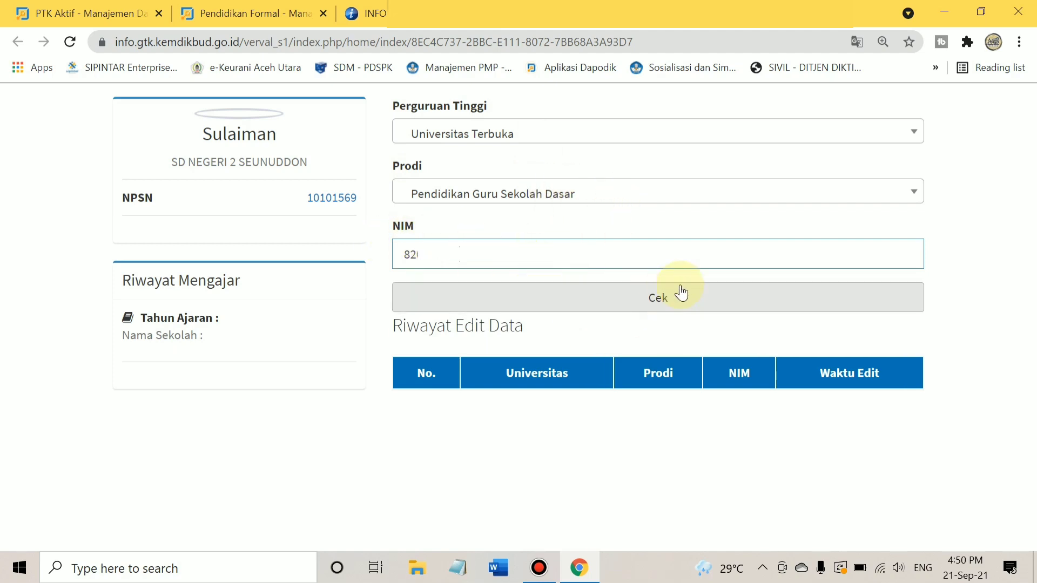
click(655, 301)
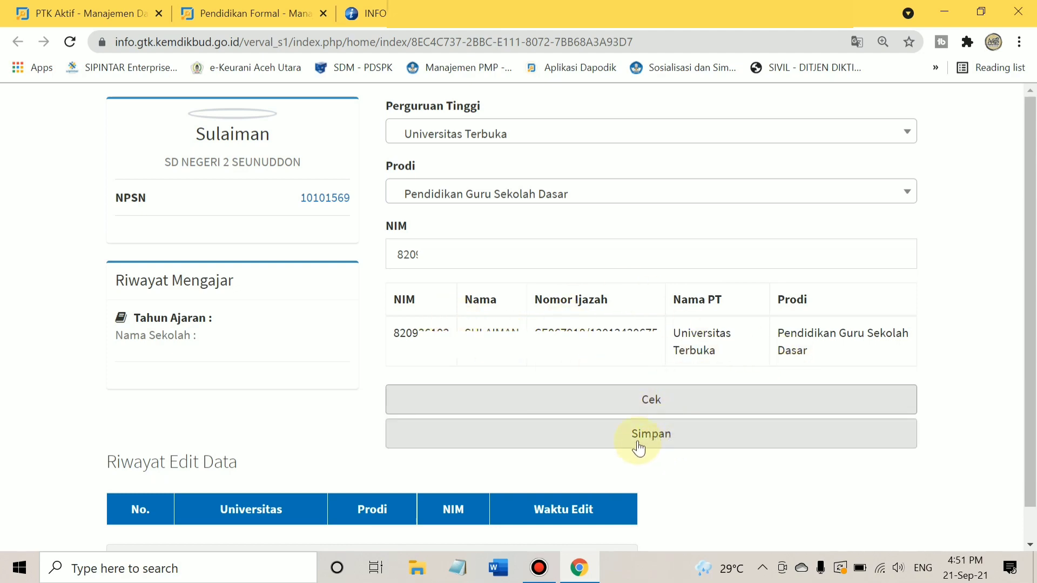
Save the matched diploma record and review the verification date line above the saved details.
click(659, 442)
click(663, 442)
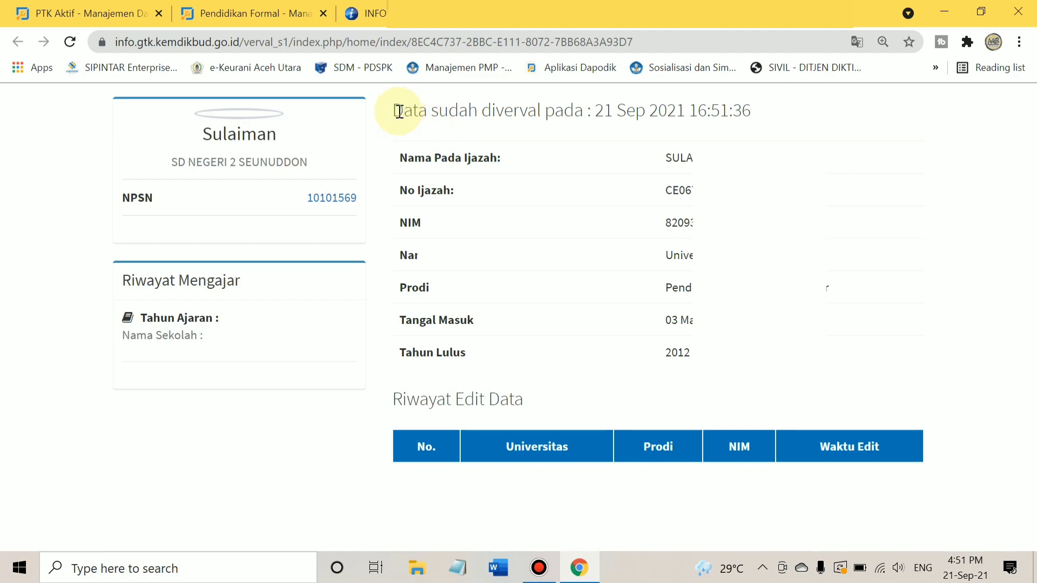
drag(394, 111, 764, 116)
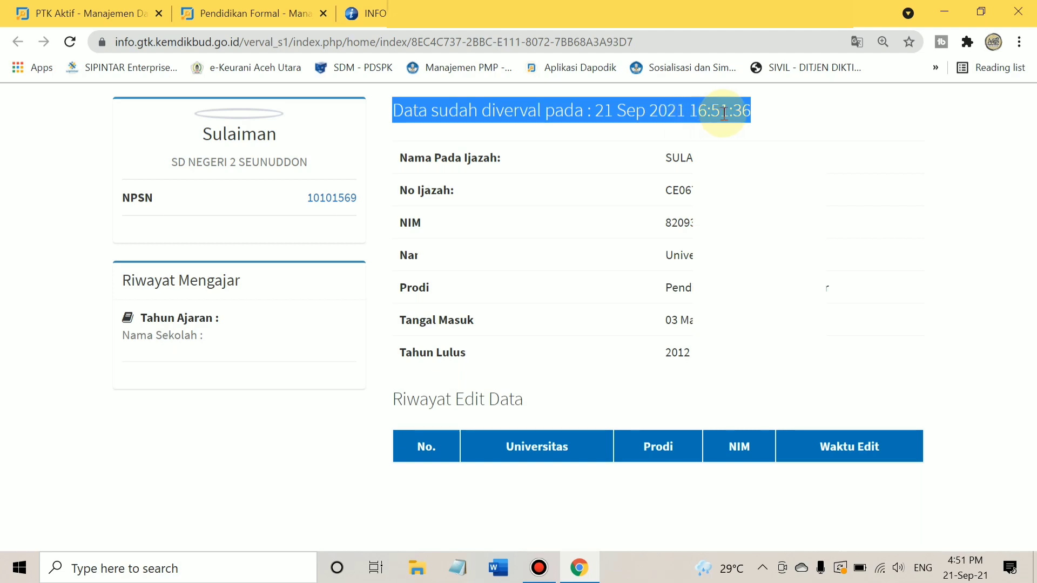
click(751, 121)
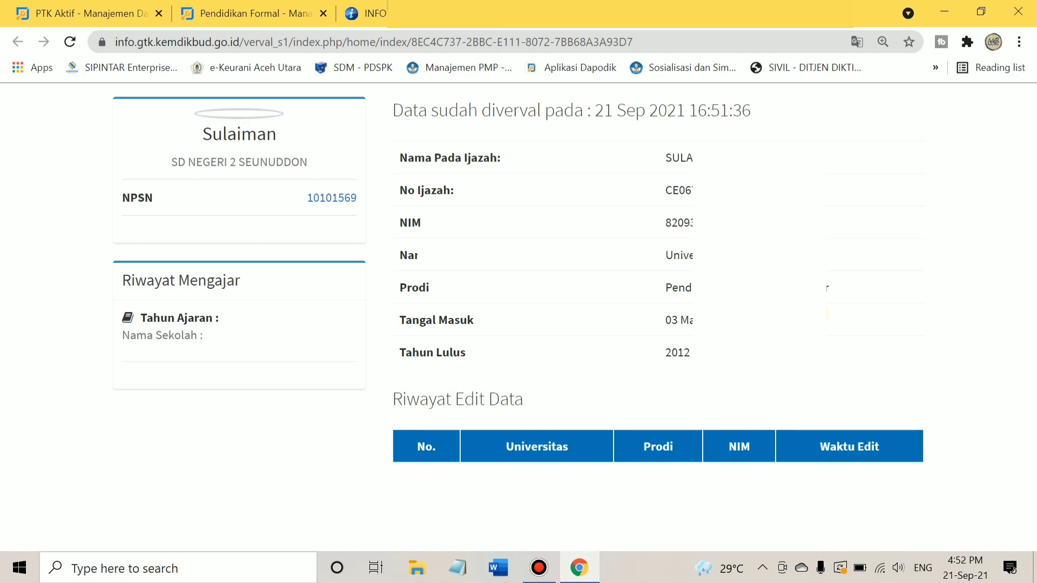
Return to the INFO GTK dashboard and examine the latest diploma verification record under Status Verval Ijazah S1/D4.
click(376, 2)
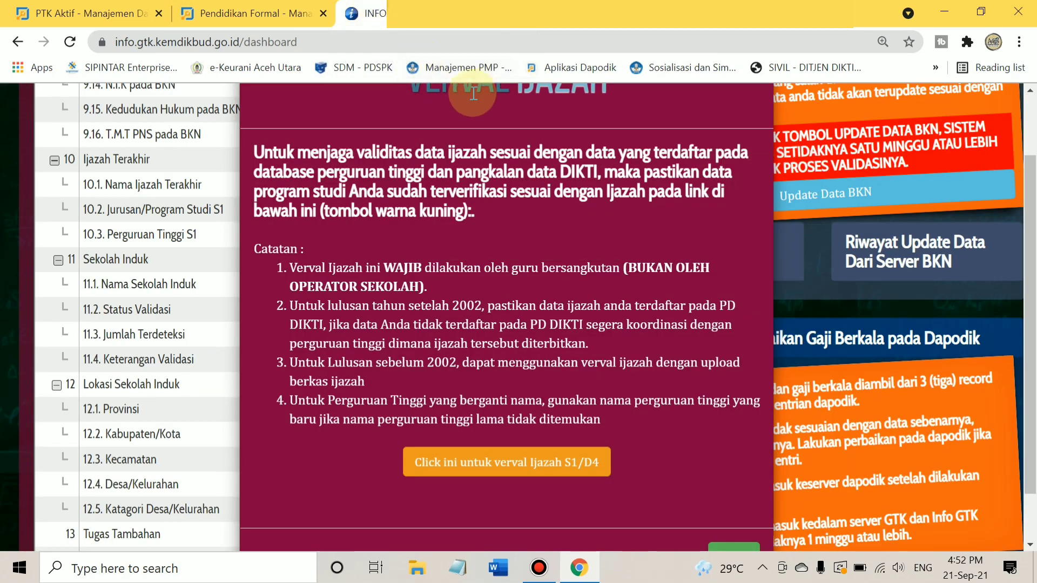
scroll(762, 89, up, 2)
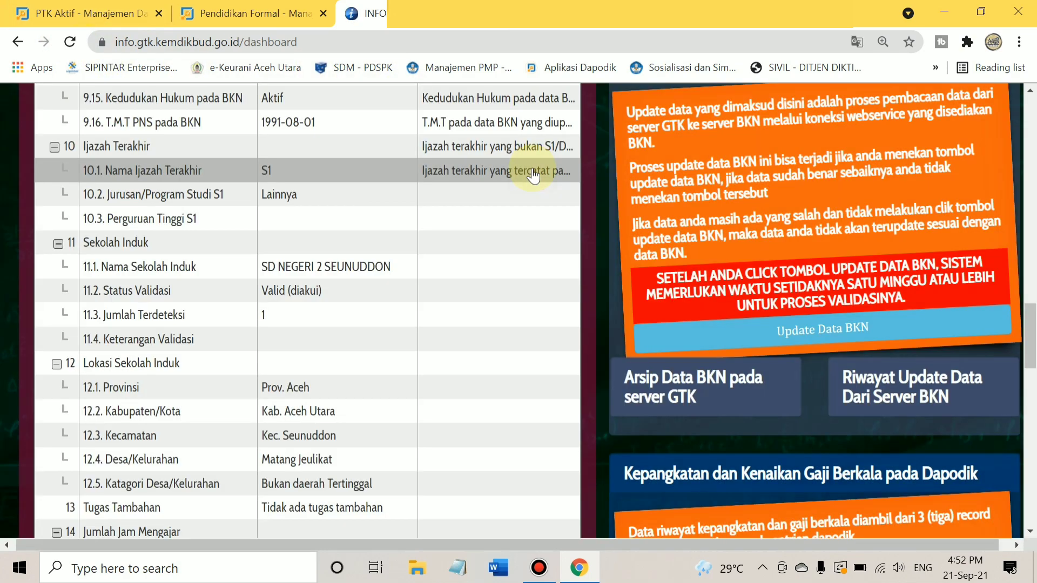
scroll(701, 197, up, 10)
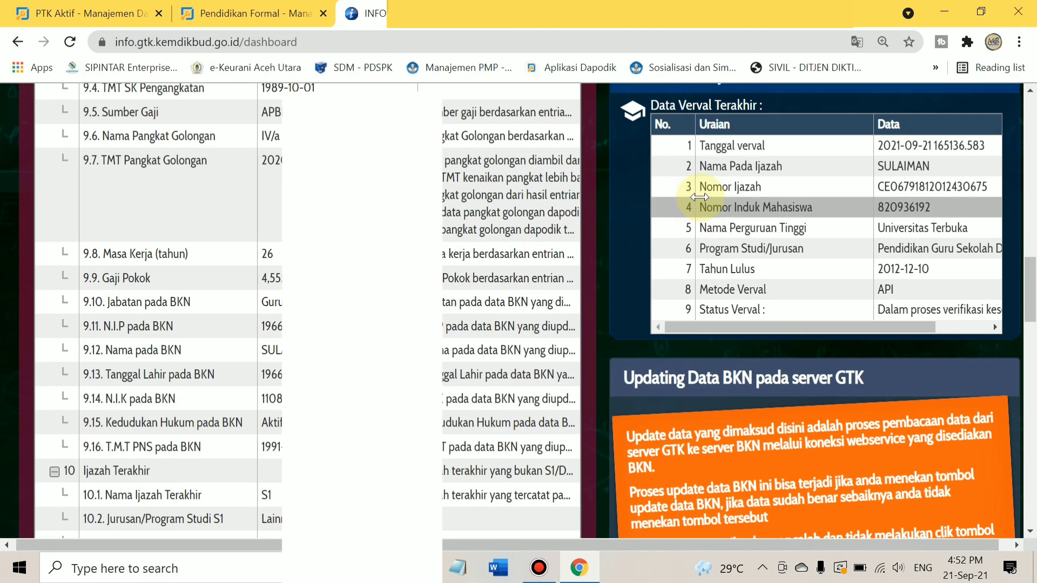
scroll(700, 195, up, 10)
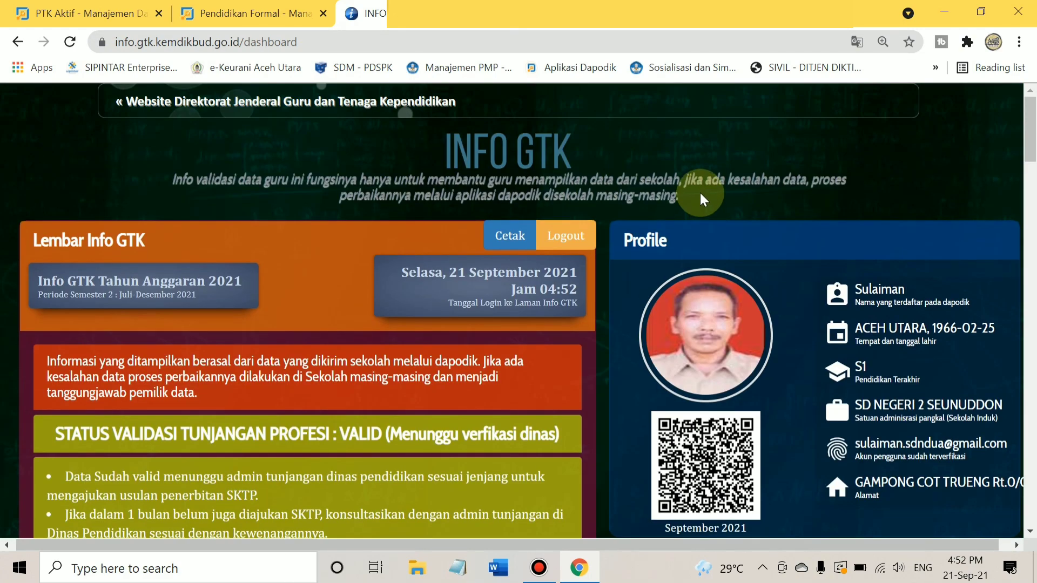
scroll(702, 191, down, 10)
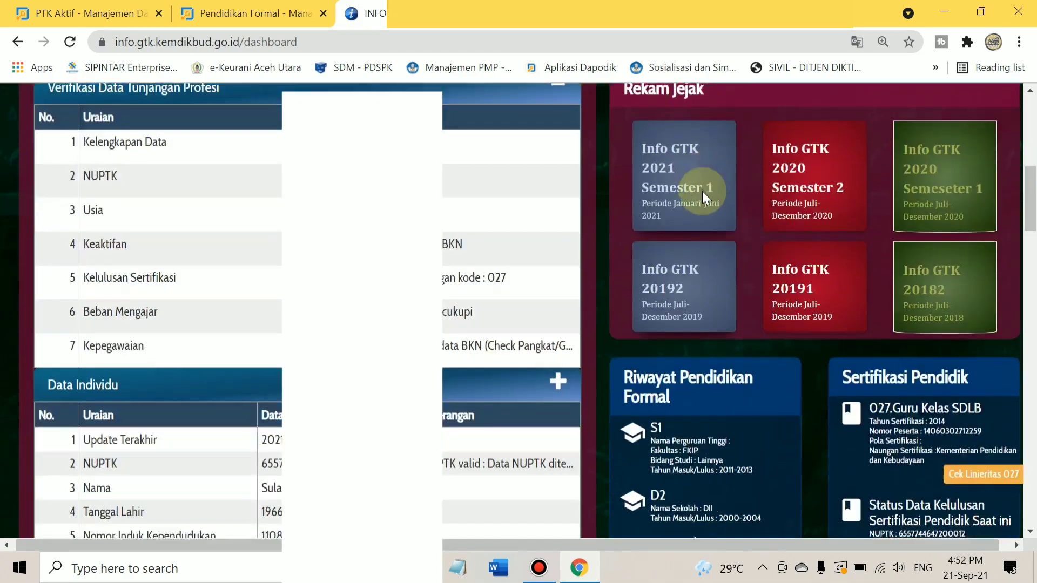
scroll(702, 191, down, 6)
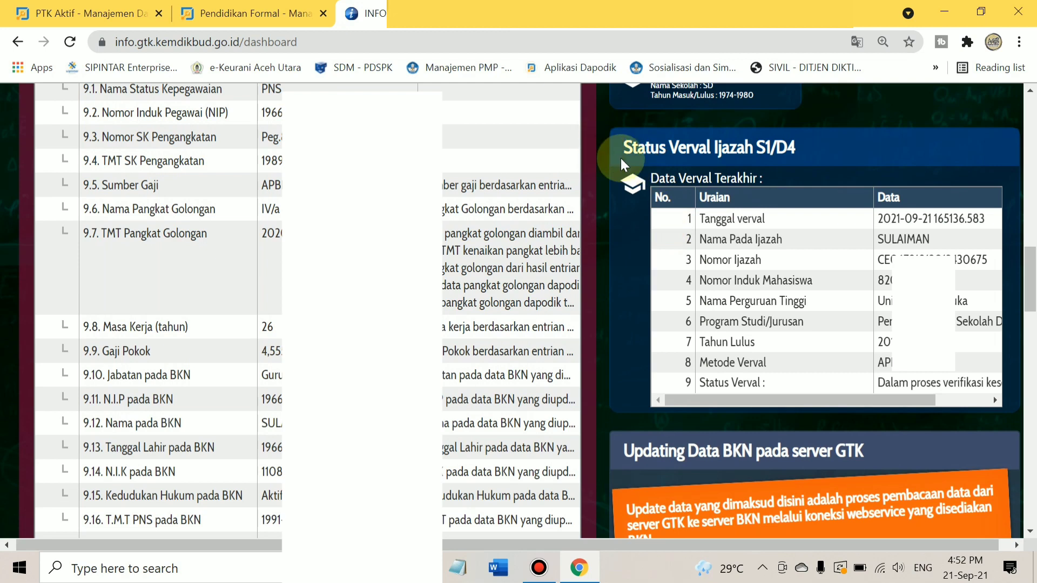
drag(623, 149, 788, 140)
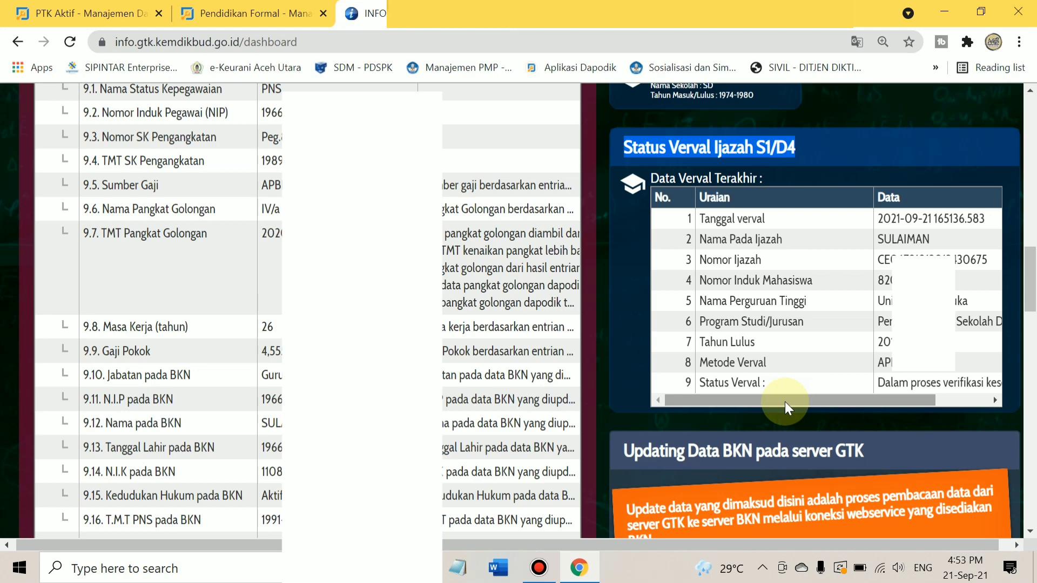
Look over the Updating Data BKN section and the Lembar Info GTK header with the professional allowance validation status.
scroll(785, 402, down, 5)
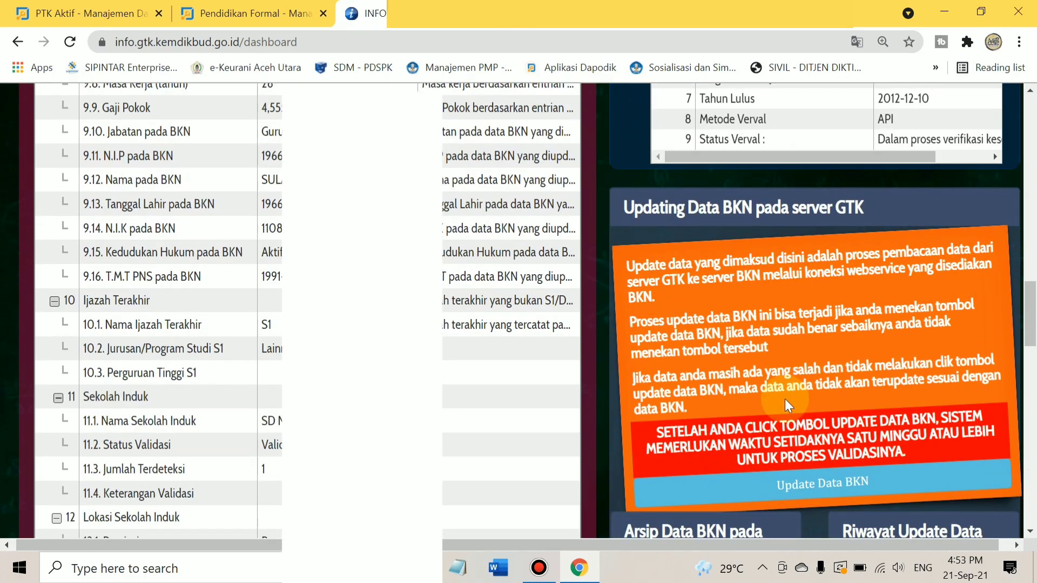
scroll(785, 399, down, 5)
scroll(785, 399, up, 15)
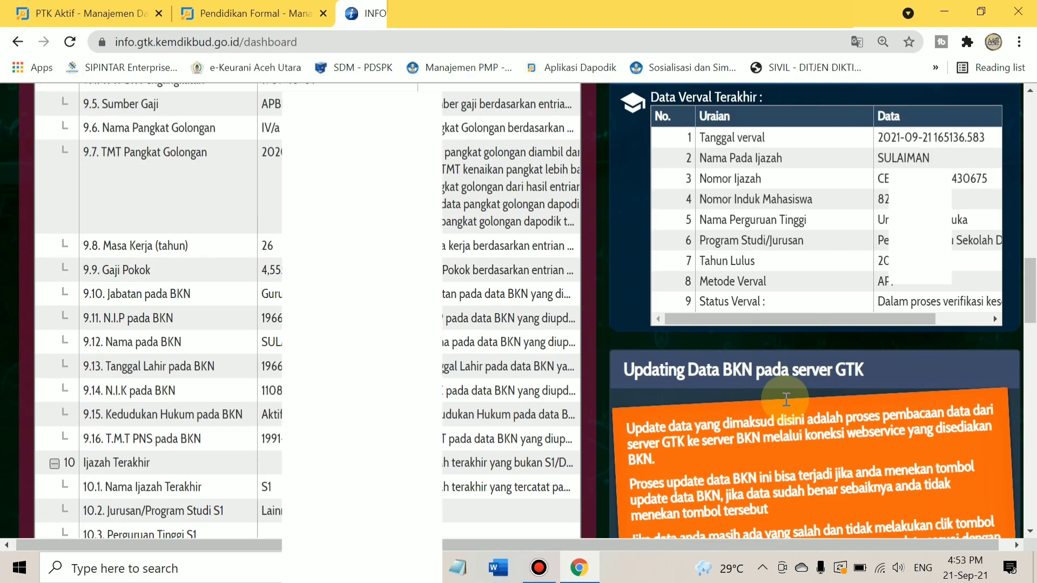
scroll(785, 399, up, 6)
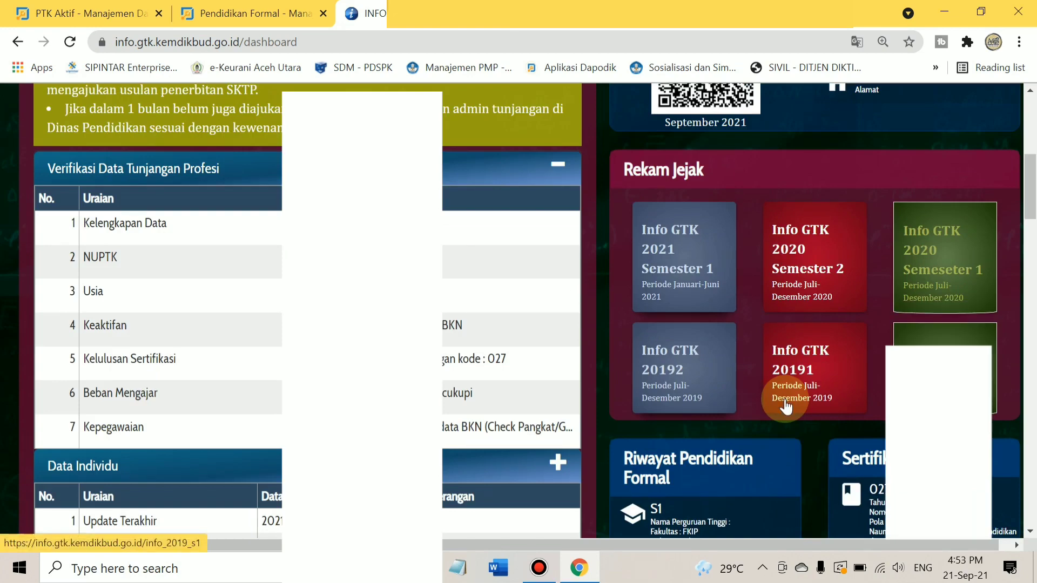
scroll(786, 406, up, 8)
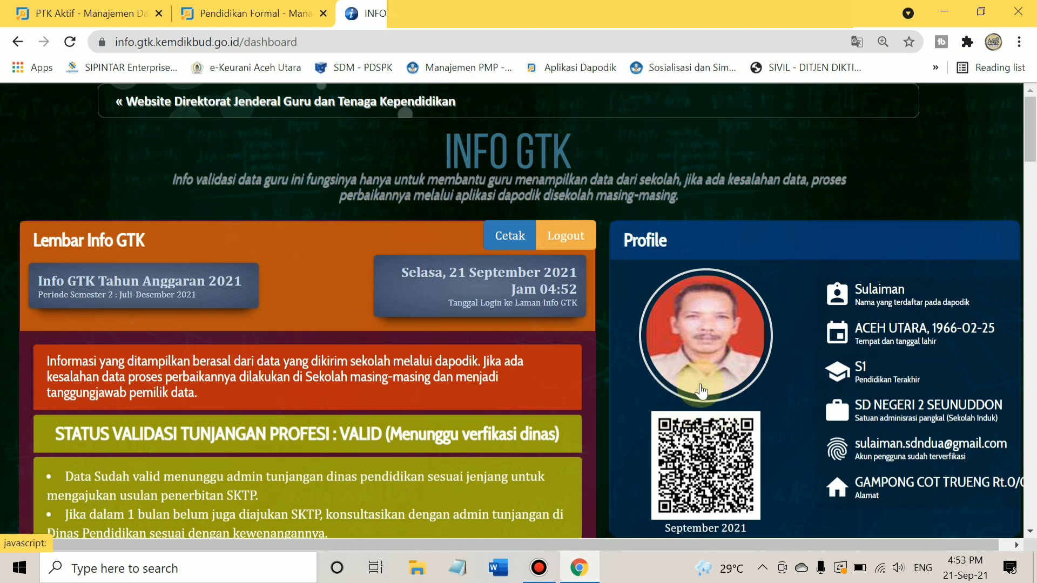
scroll(691, 394, down, 2)
scroll(691, 394, up, 2)
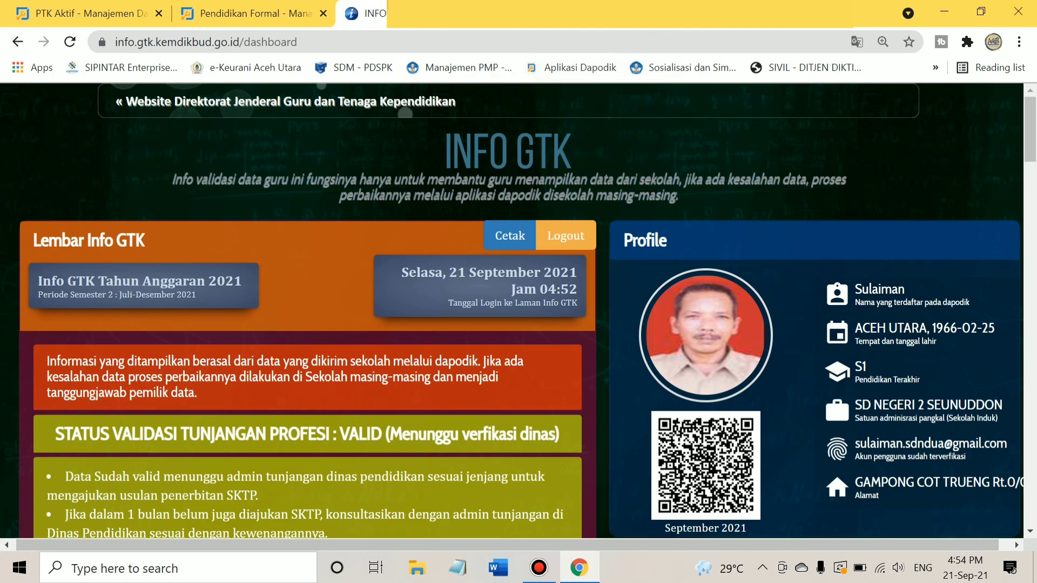
Switch to the YouTube channel's video page and browse through its list of uploaded tutorials.
key(ctrl+Tab)
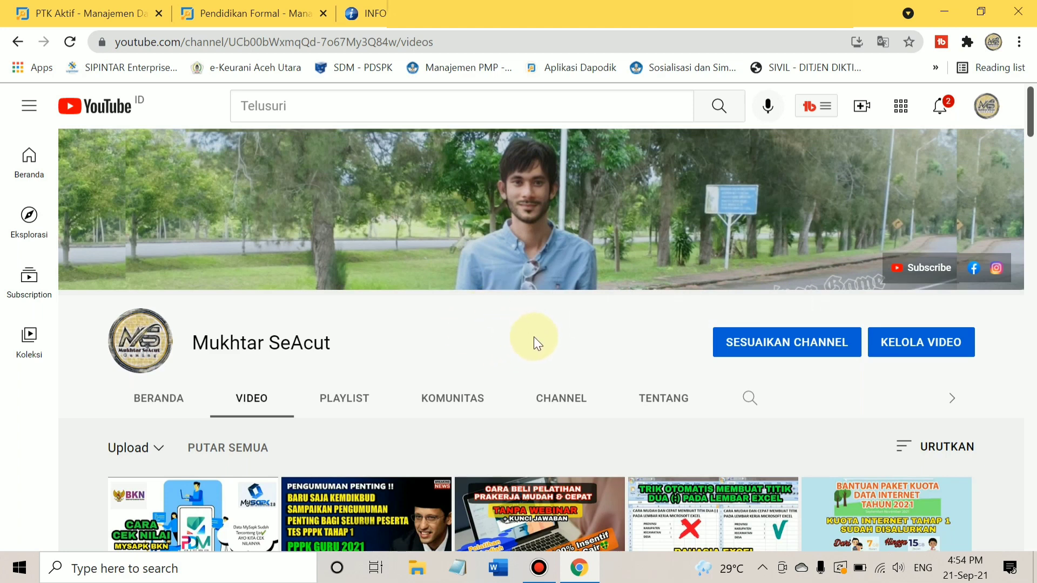
scroll(522, 328, down, 8)
scroll(1032, 120, up, 5)
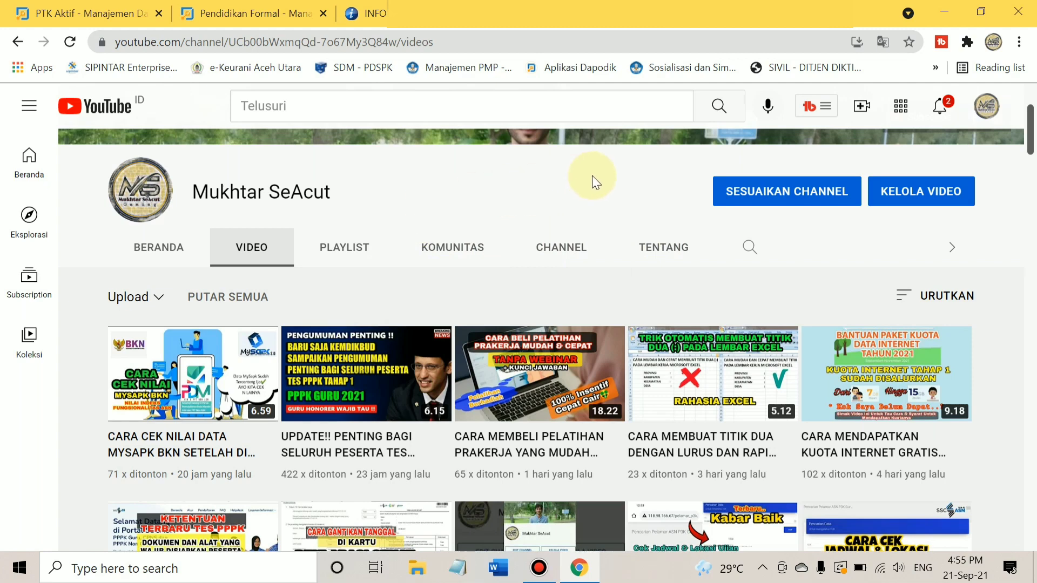
scroll(610, 170, up, 3)
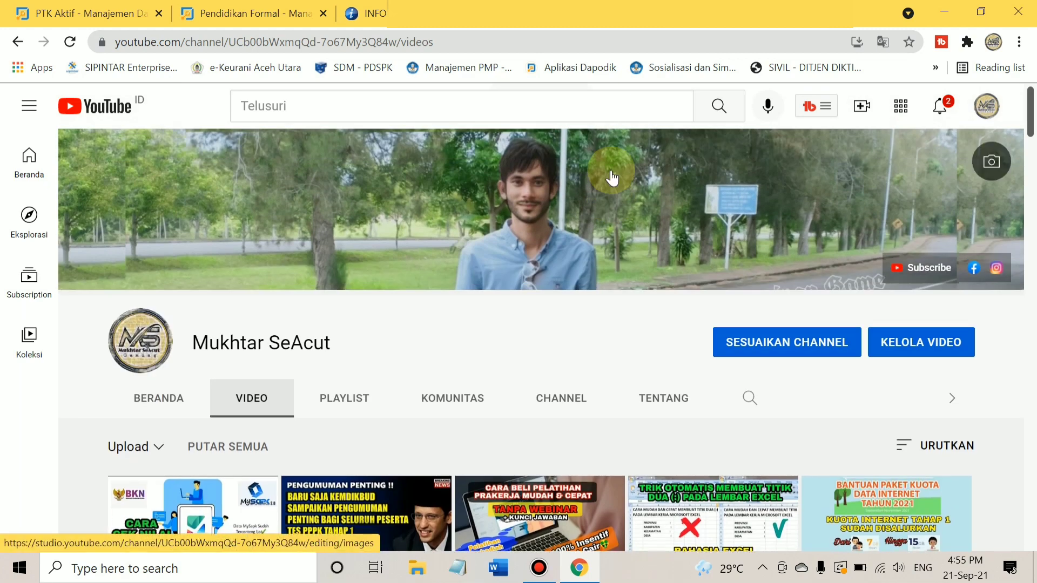
scroll(611, 177, down, 2)
scroll(611, 177, down, 9)
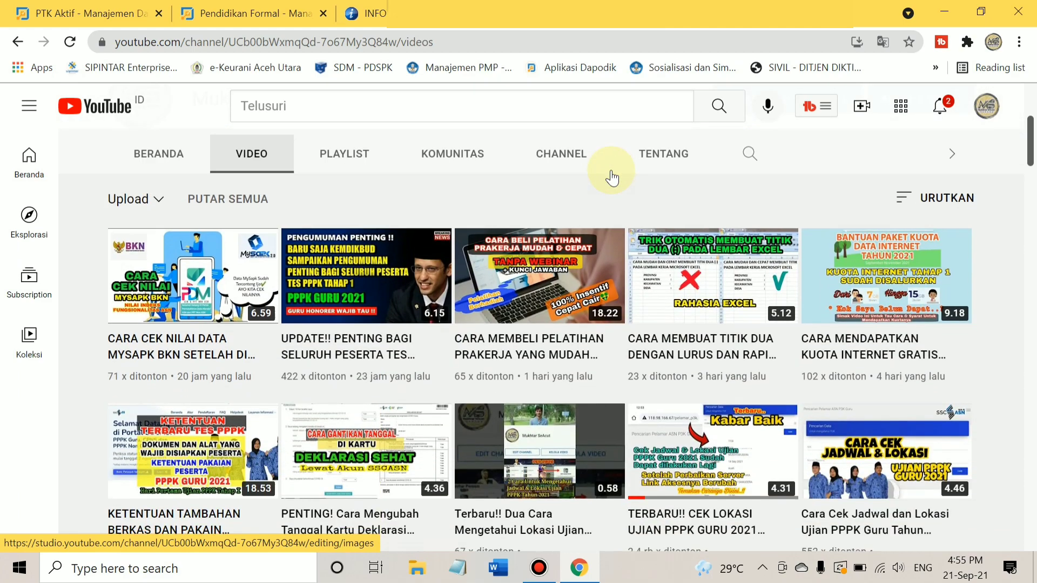
scroll(612, 177, down, 3)
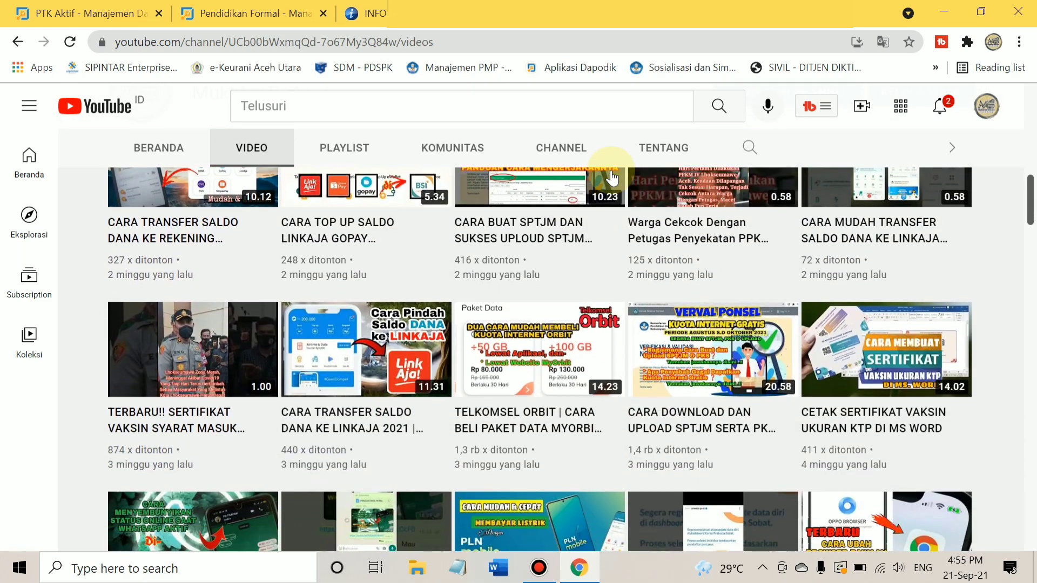
scroll(612, 177, down, 5)
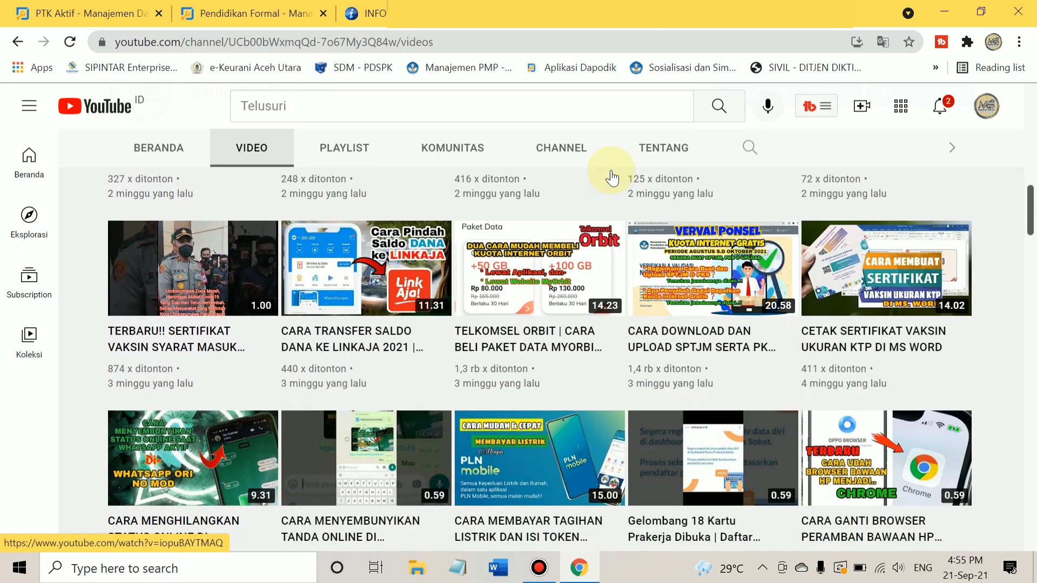
scroll(611, 177, down, 10)
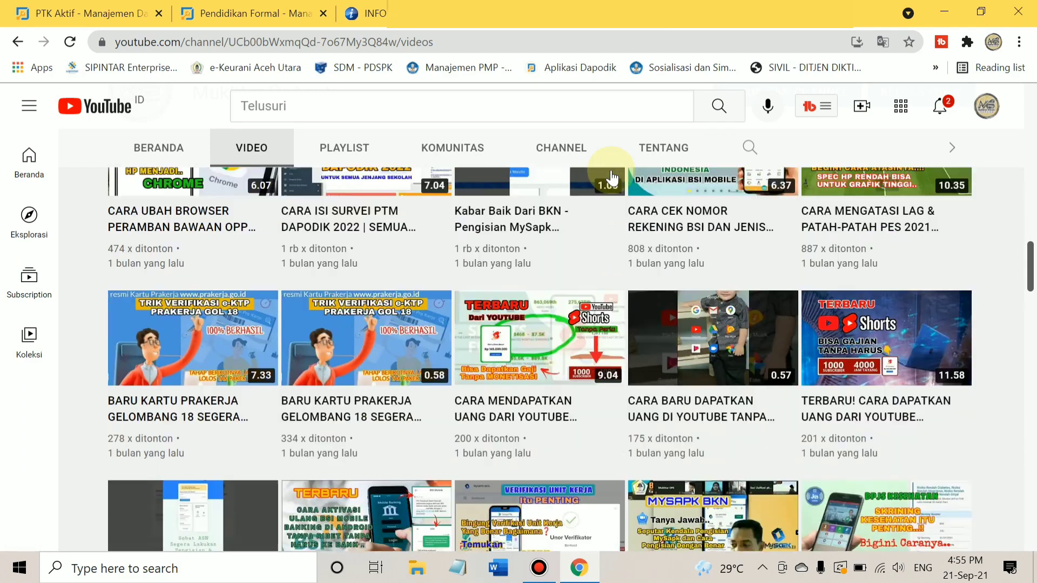
scroll(611, 177, down, 4)
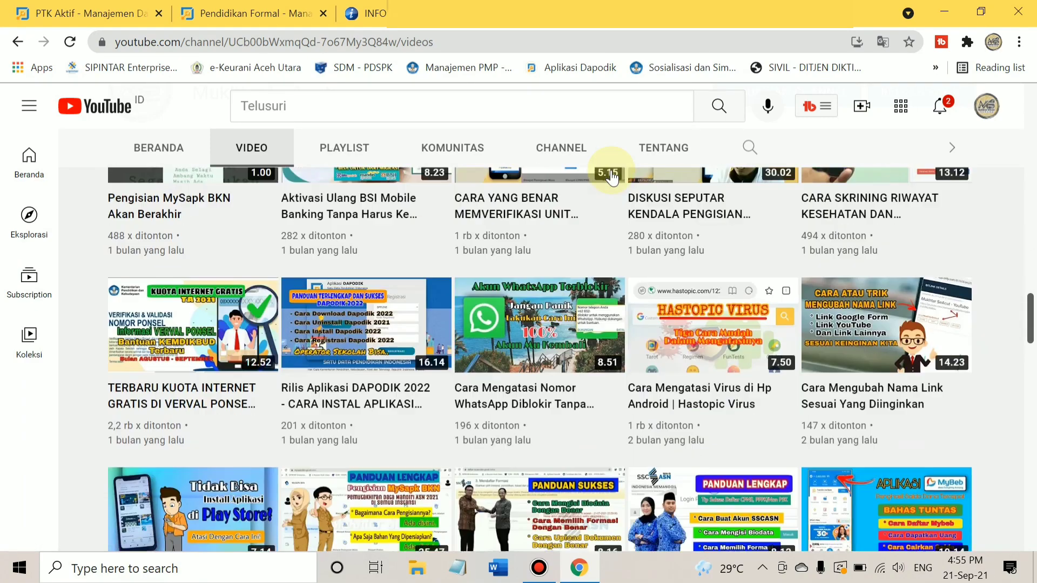
scroll(611, 177, down, 4)
scroll(612, 177, down, 3)
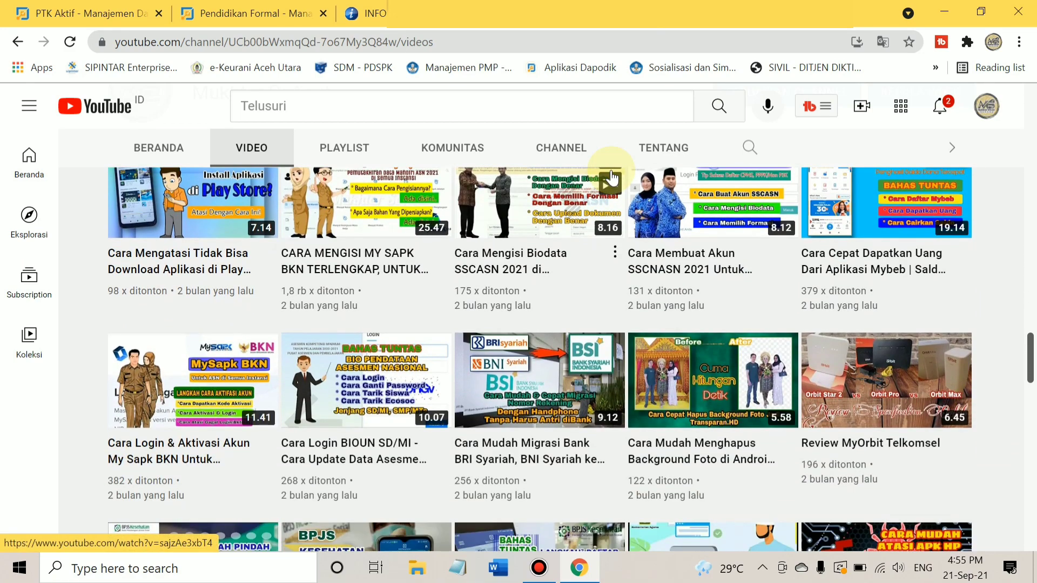
scroll(611, 177, down, 3)
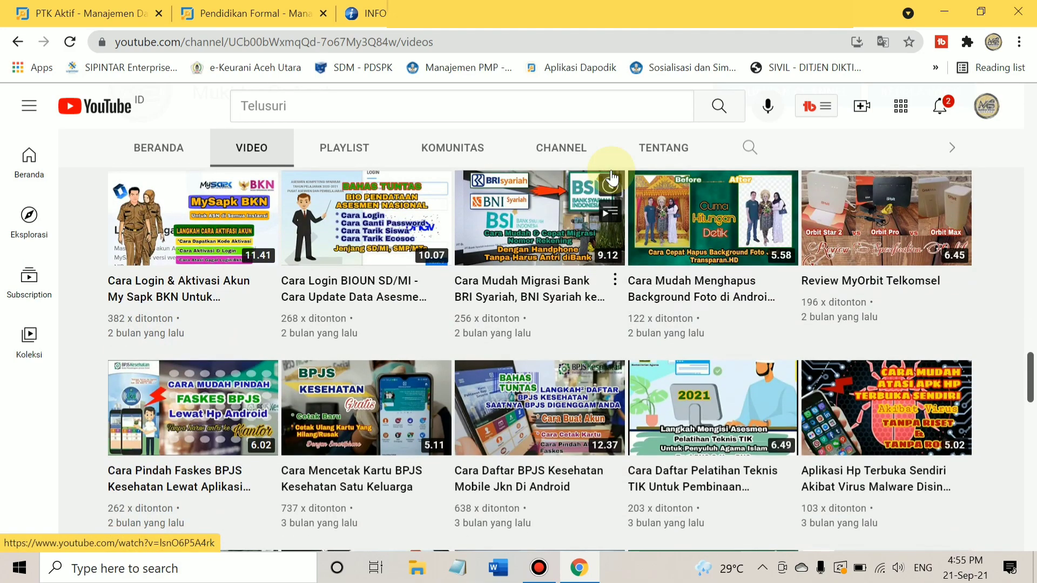
scroll(612, 177, down, 4)
scroll(611, 177, down, 4)
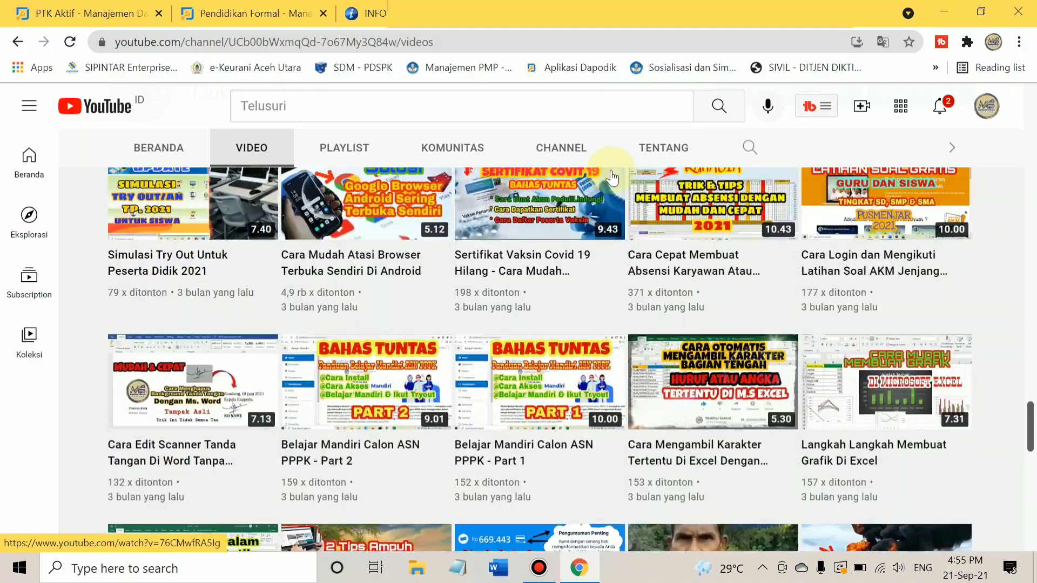
scroll(612, 177, down, 3)
scroll(611, 177, up, 6)
scroll(610, 175, up, 20)
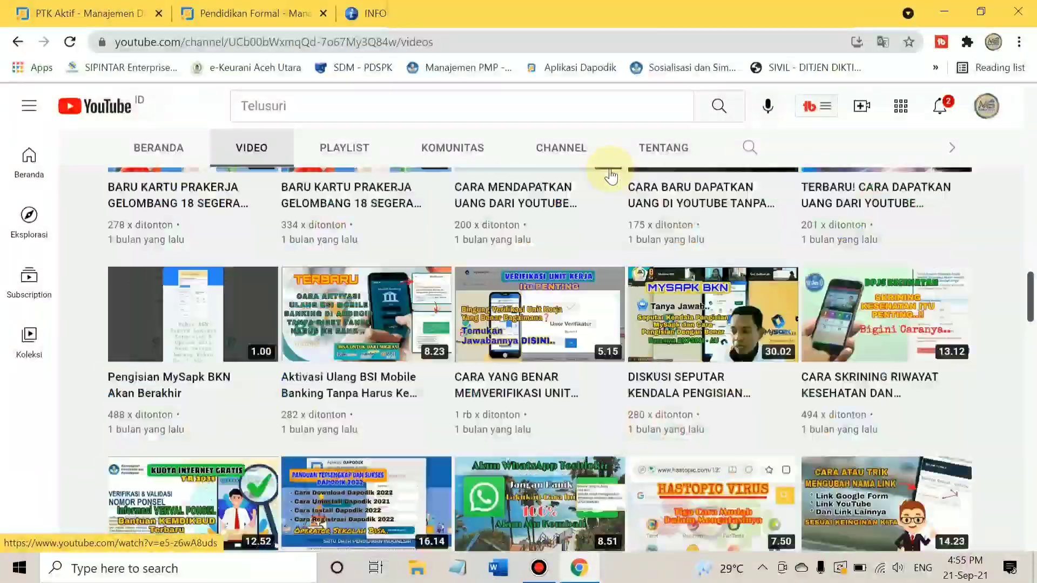